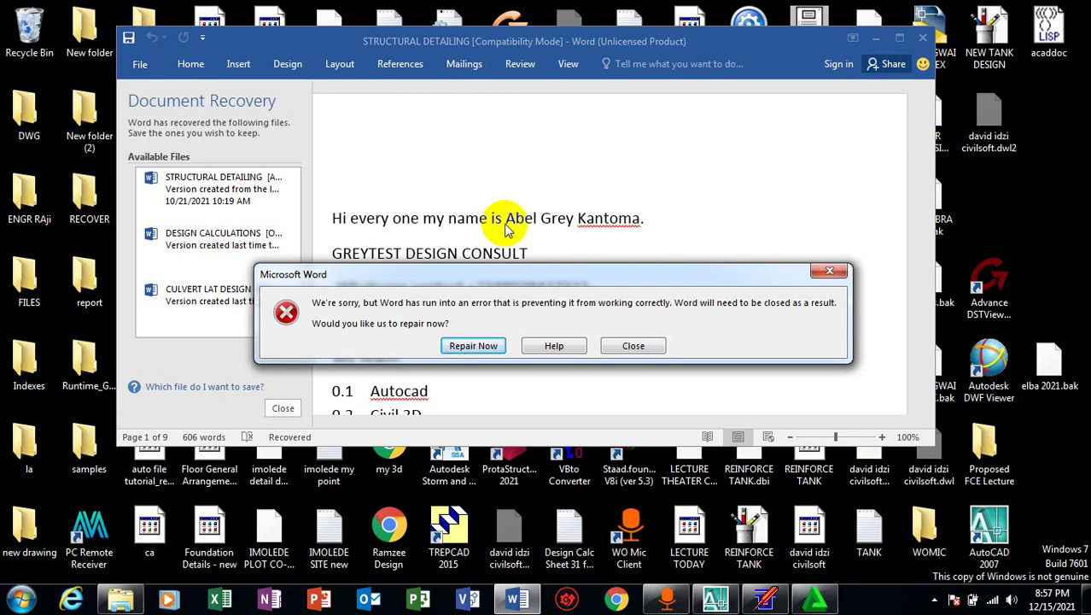
Step: Move the Word crash error dialog aside and close it so Word shuts down
left_click_drag(502, 280, 320, 585)
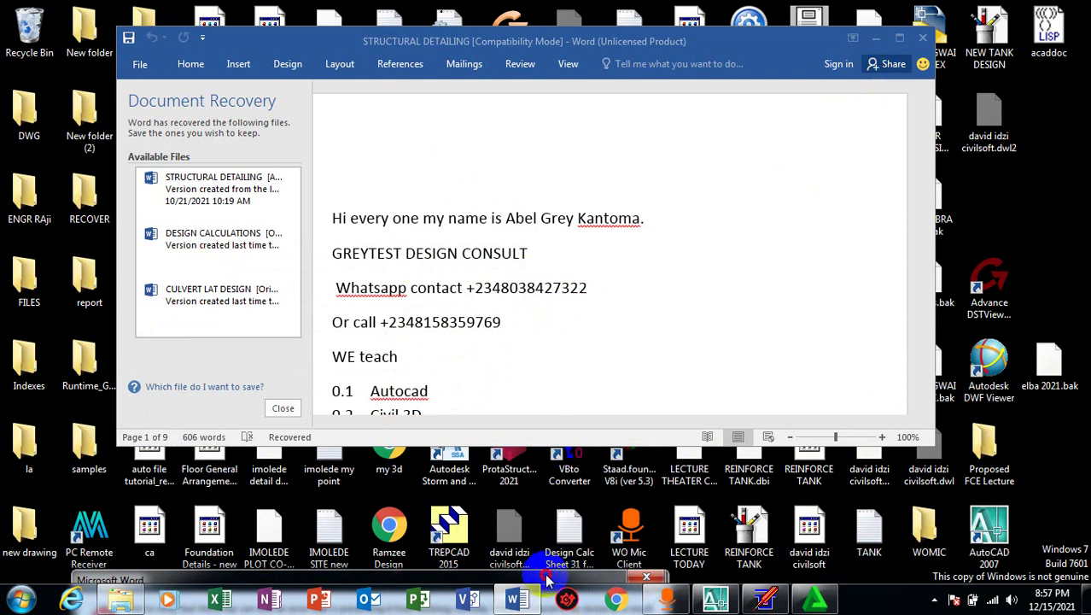
left_click(516, 318)
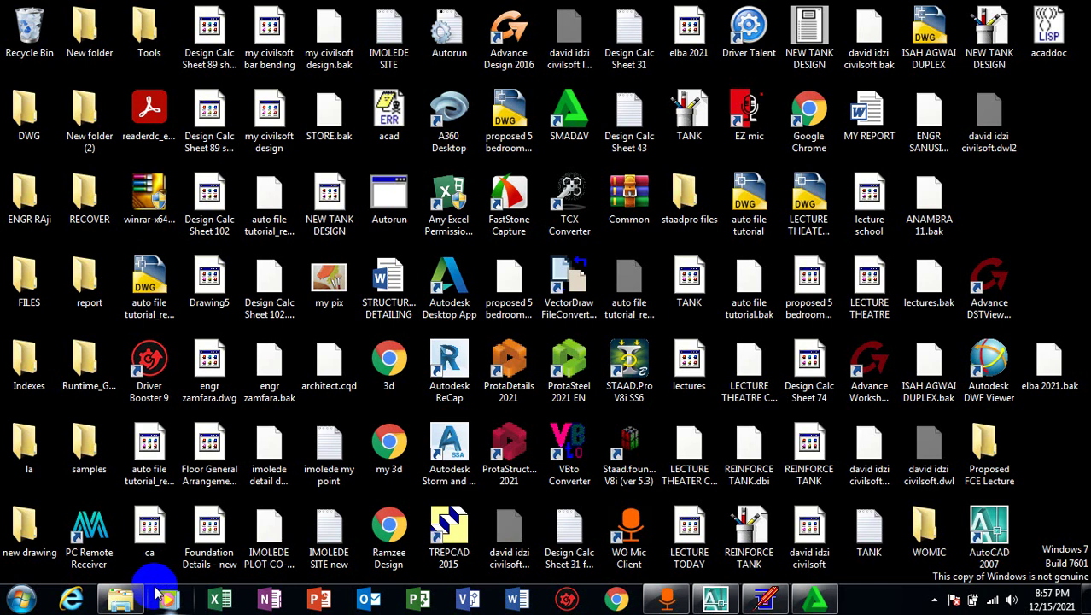
Step: Restore the Explorer window on la\prota, showing Common, ProtaSteel 2021, ProtaStructure folders and the installer
mouse_move(132, 598)
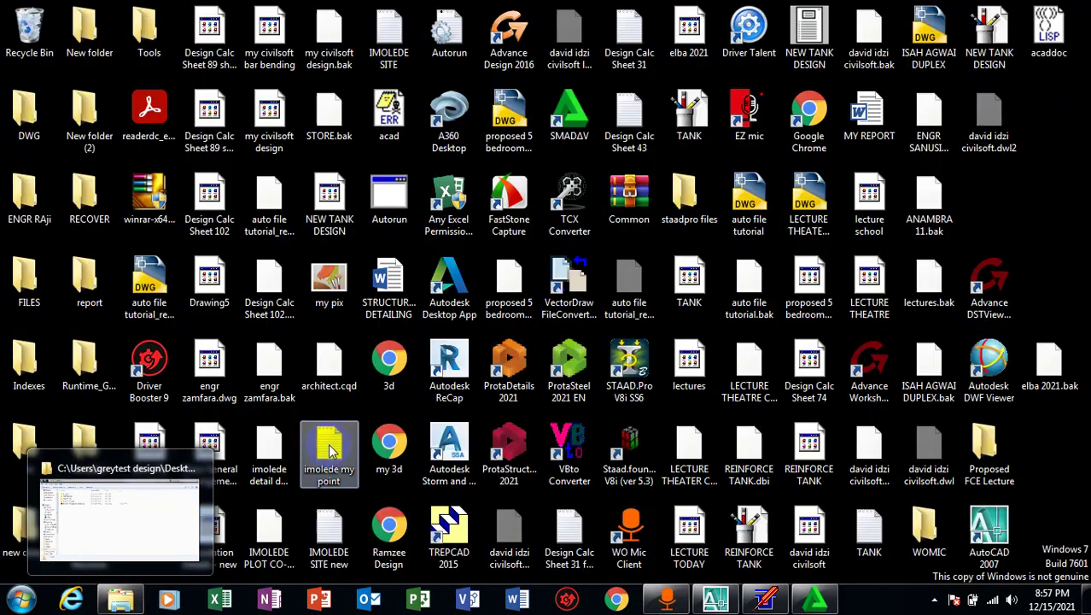
left_click(192, 532)
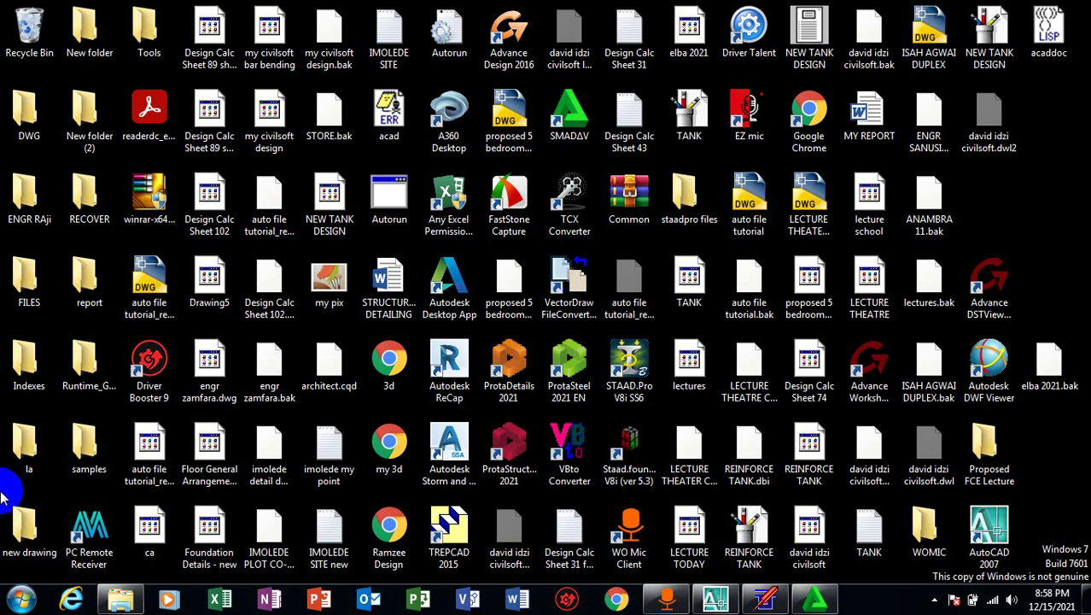
left_click(974, 263)
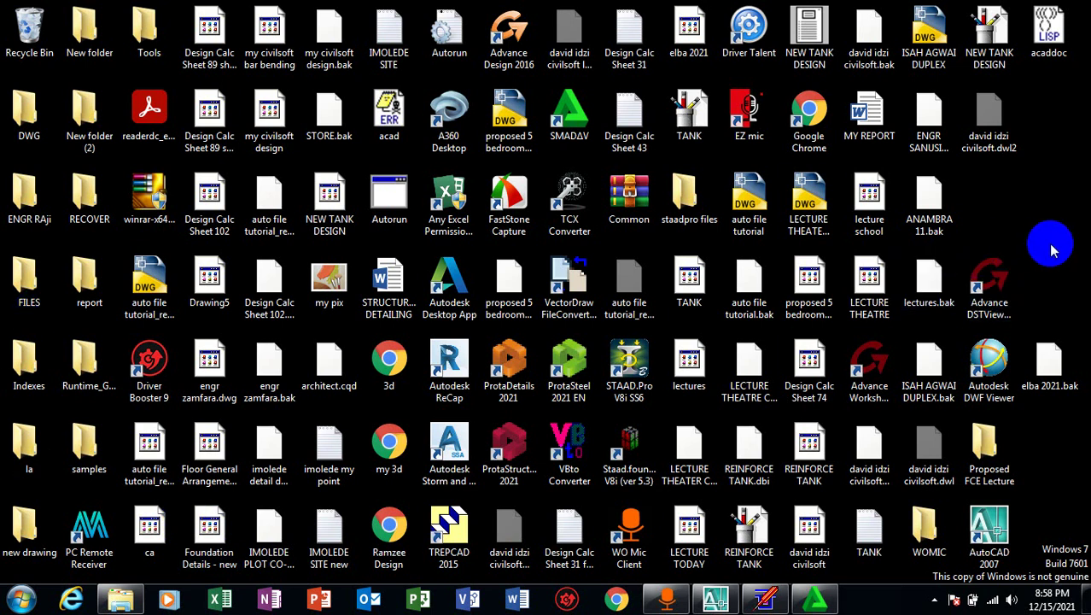
left_click(671, 591)
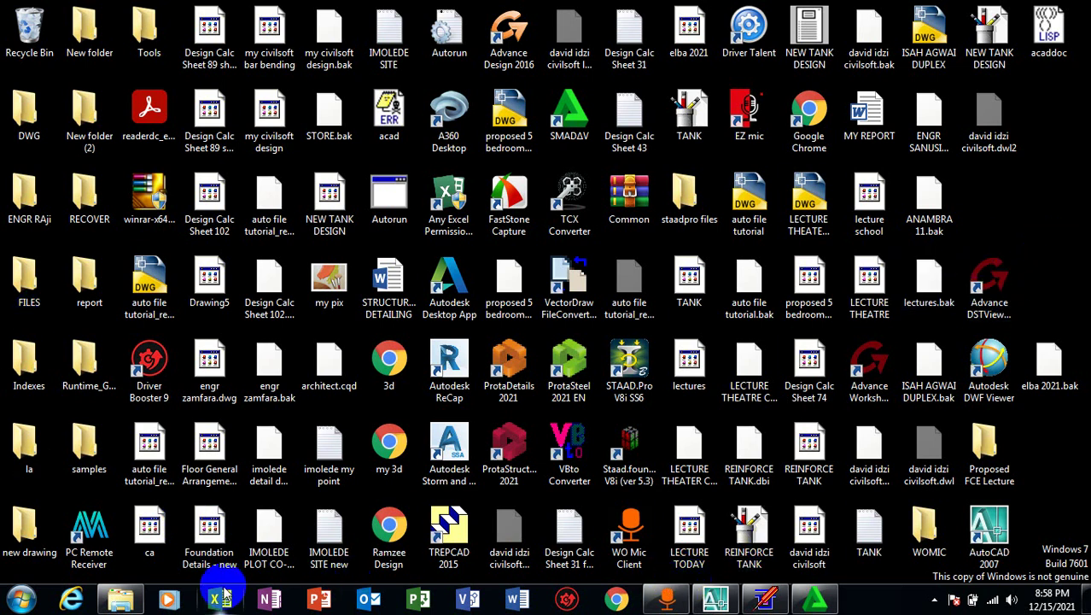
left_click(131, 591)
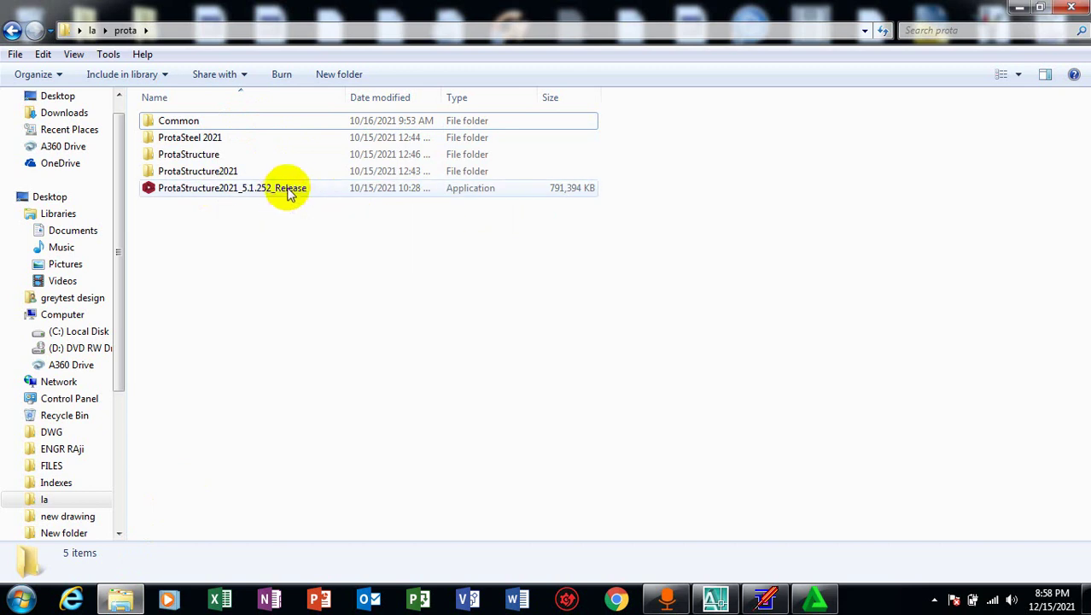
left_click(1018, 10)
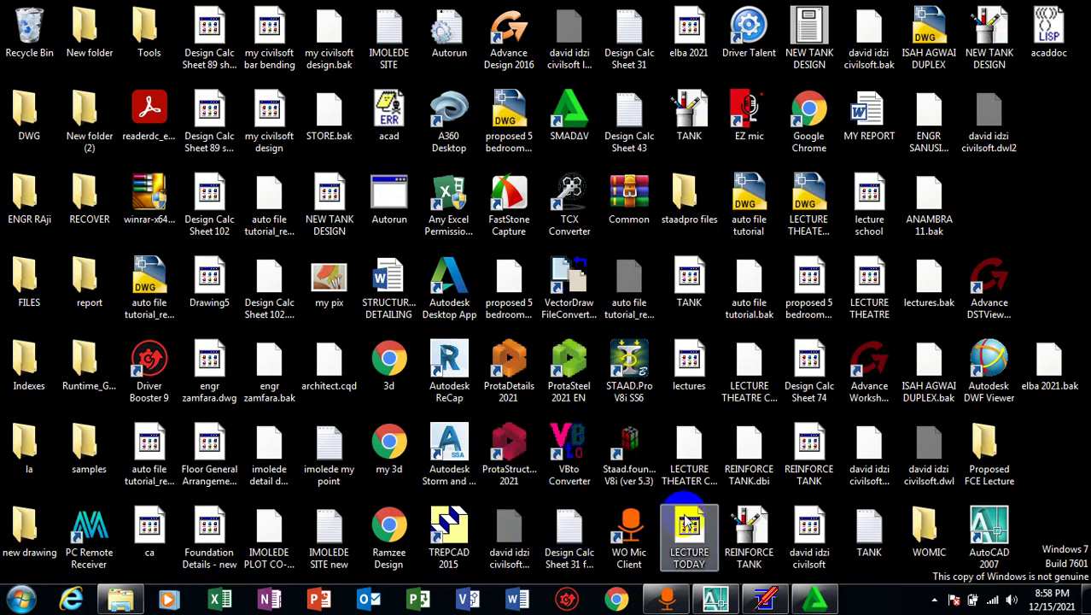
left_click(119, 602)
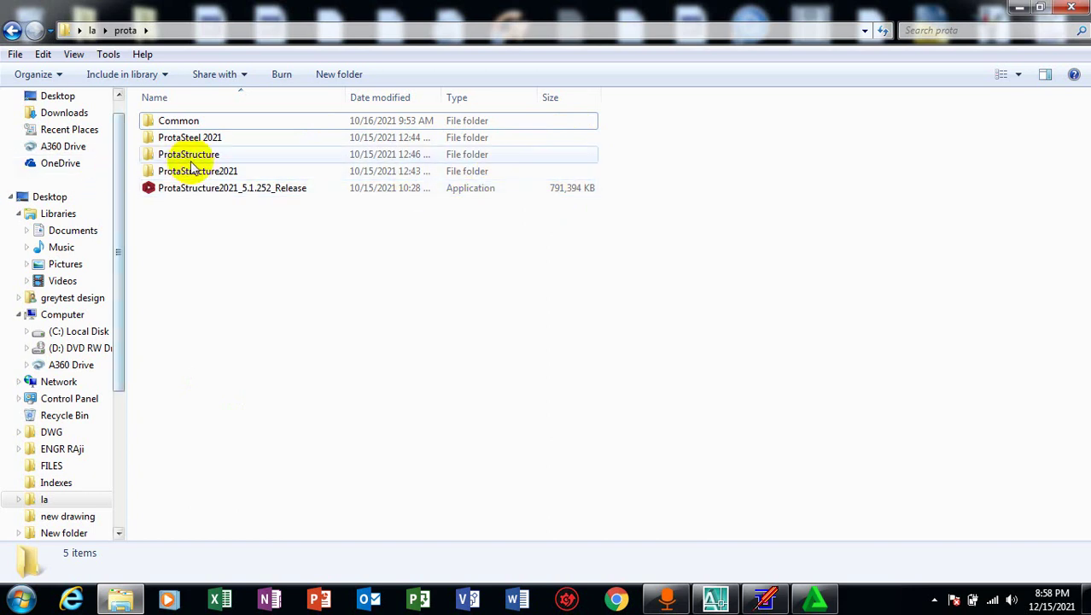
mouse_move(213, 195)
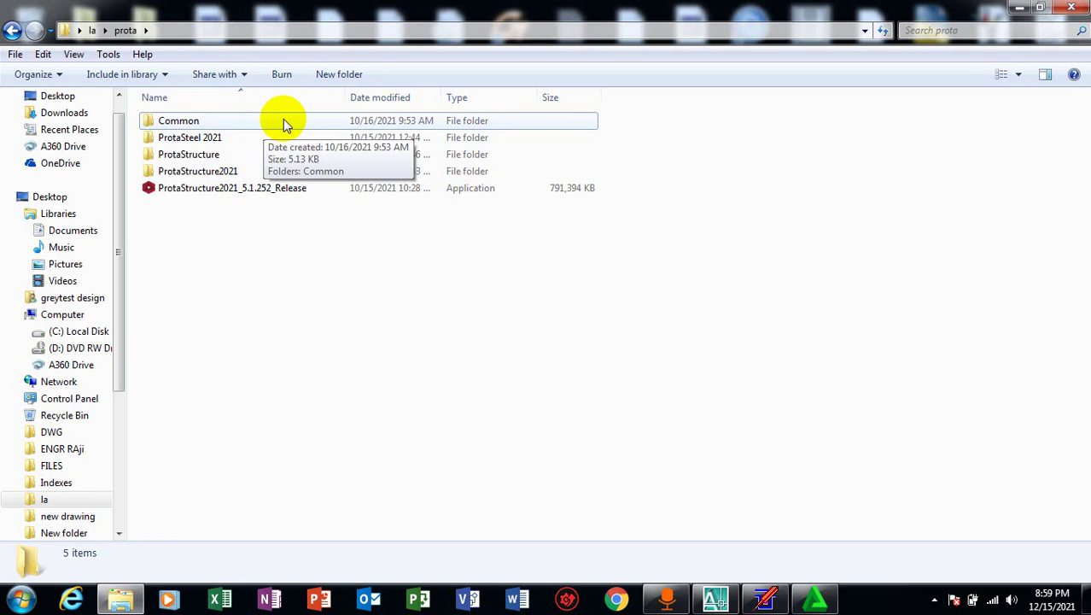
Step: Copy the ProtaStructure2021 folder from the prota folder
left_click(253, 175)
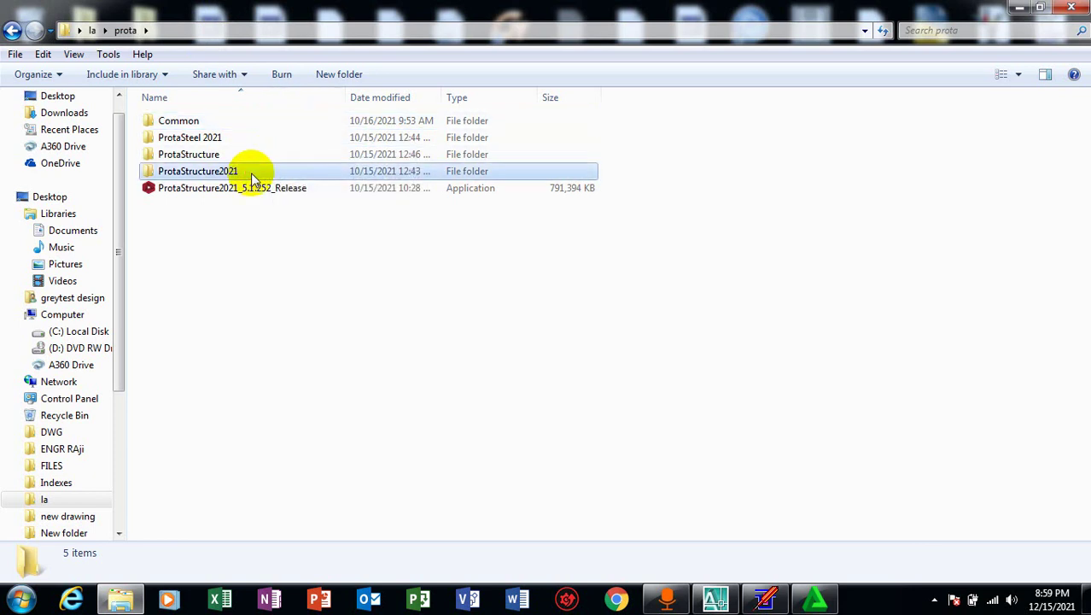
right_click(253, 175)
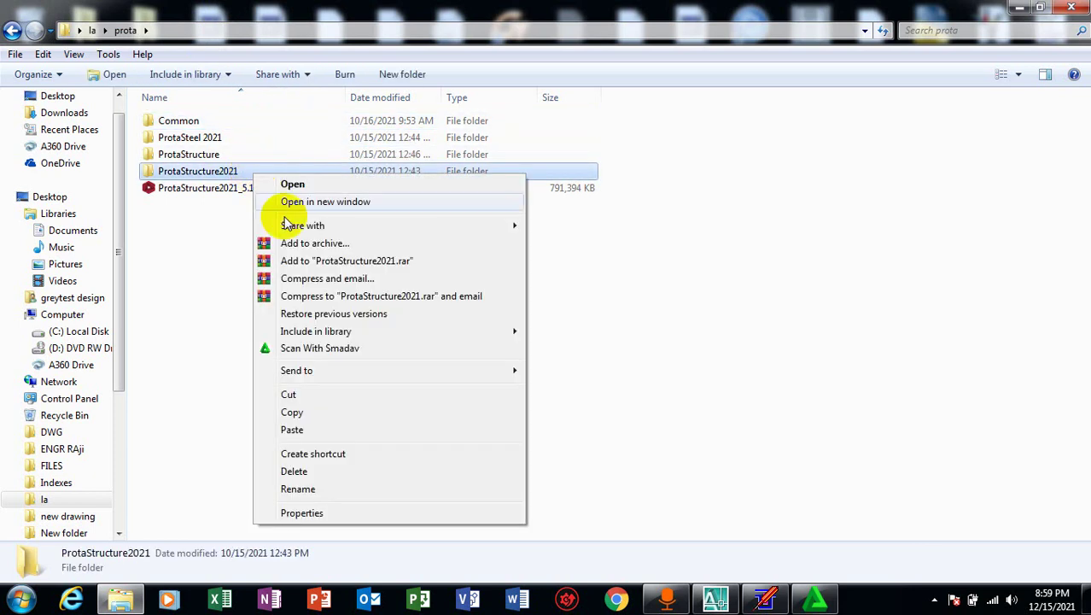
left_click(292, 412)
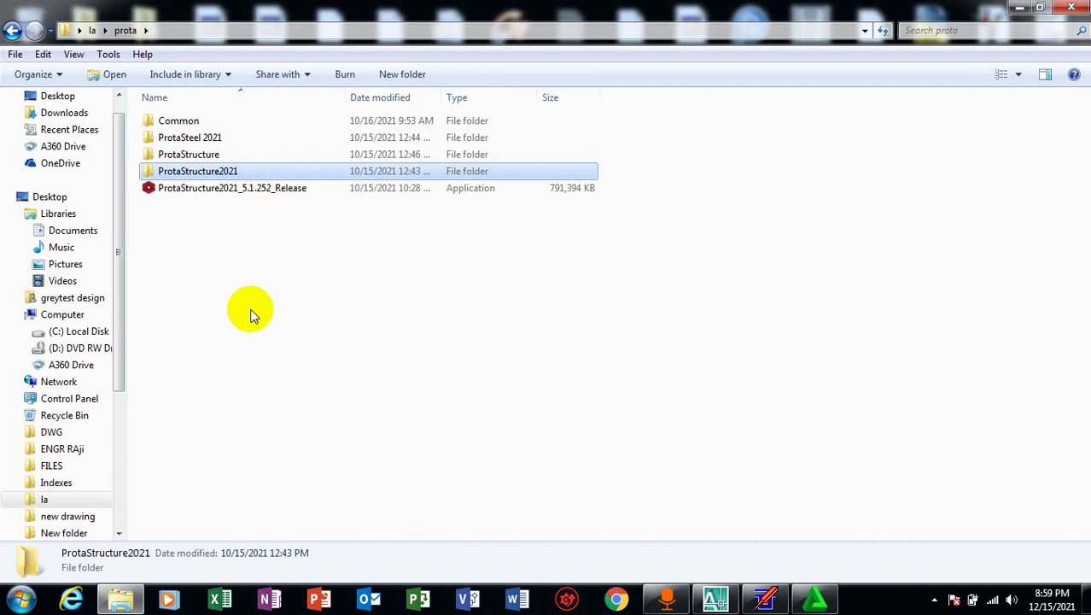
Step: Paste ProtaStructure2021 into C:\Program Files (x86)\Prota and minimize the window
left_click(82, 320)
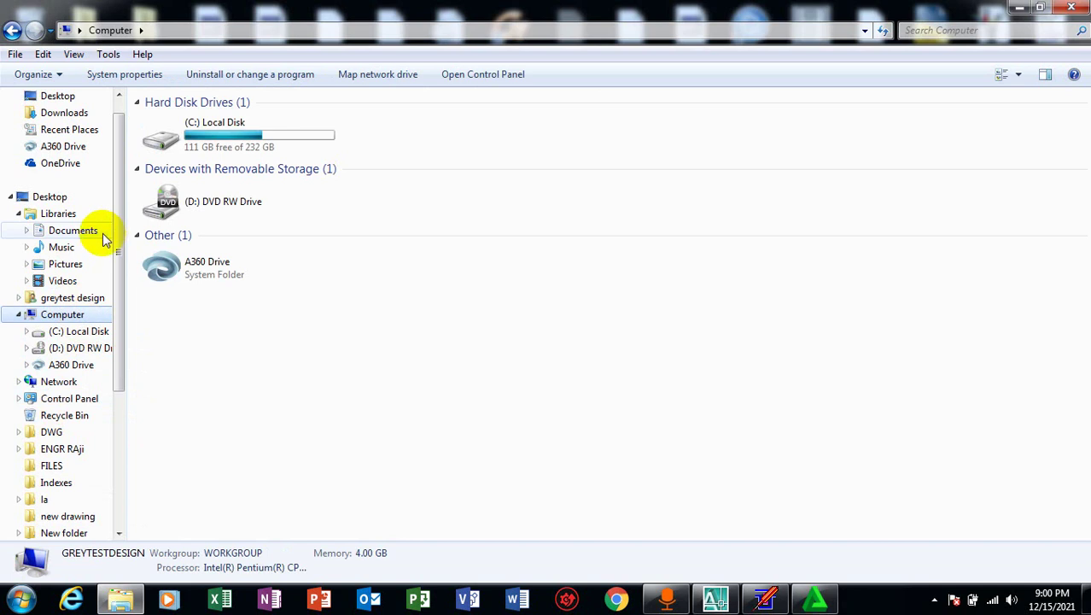
double_click(265, 137)
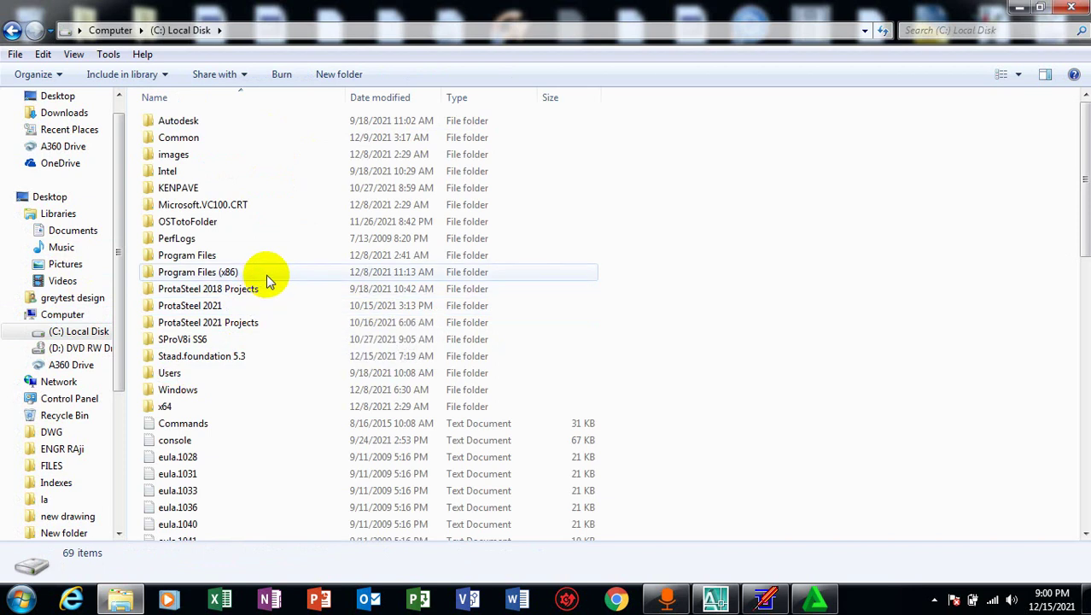
double_click(270, 275)
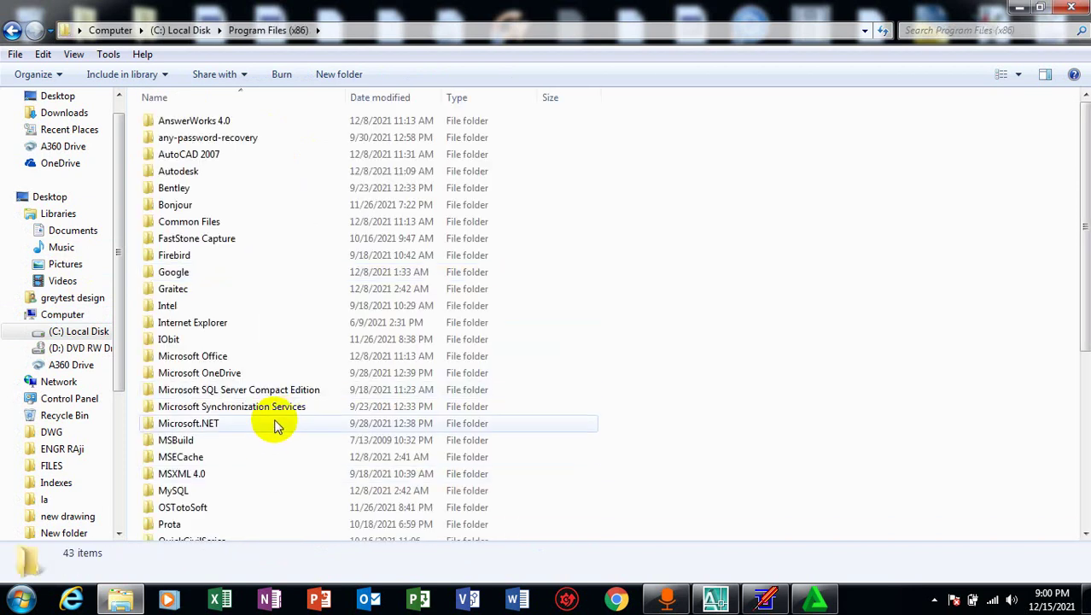
scroll(275, 427, "down", 3)
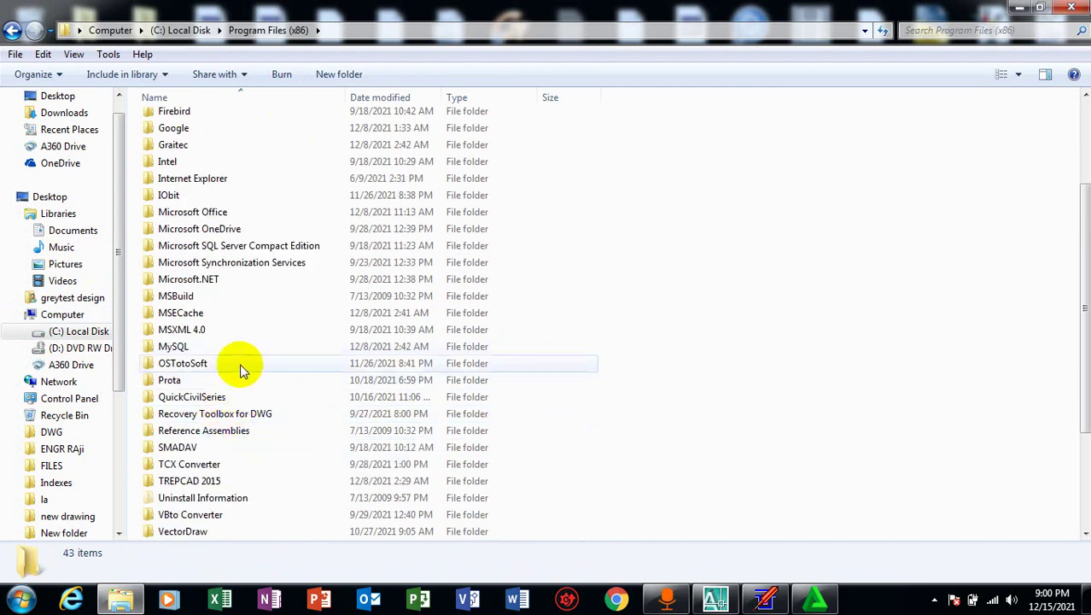
double_click(213, 386)
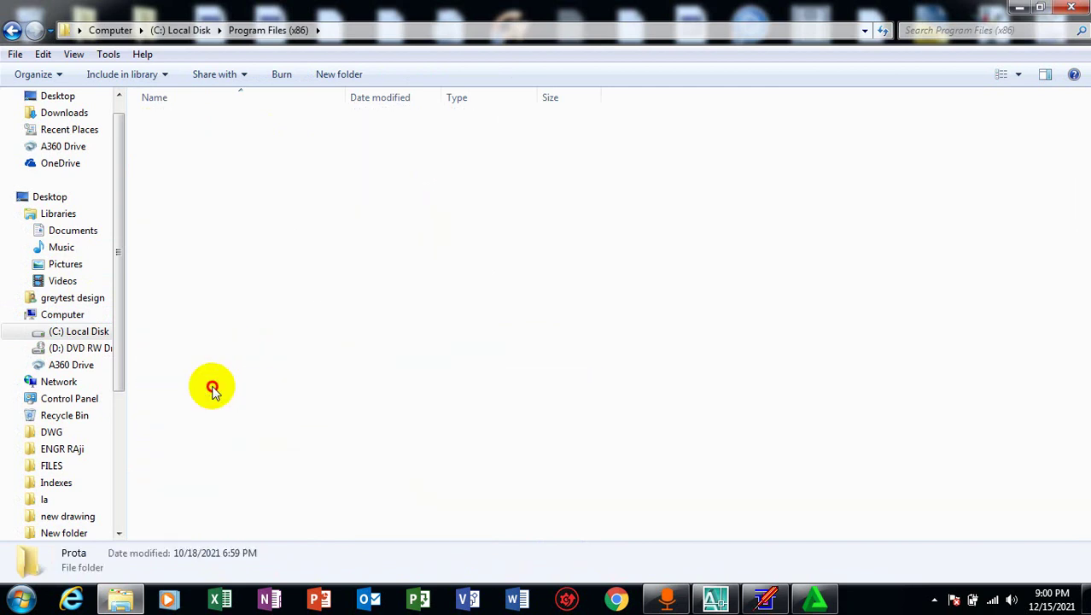
right_click(307, 188)
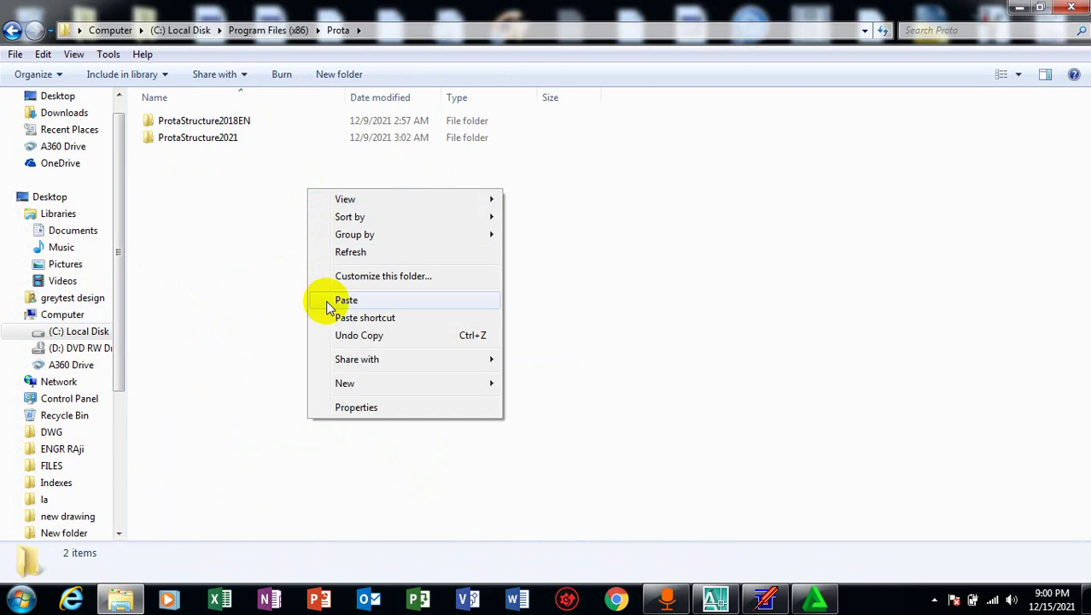
left_click(246, 158)
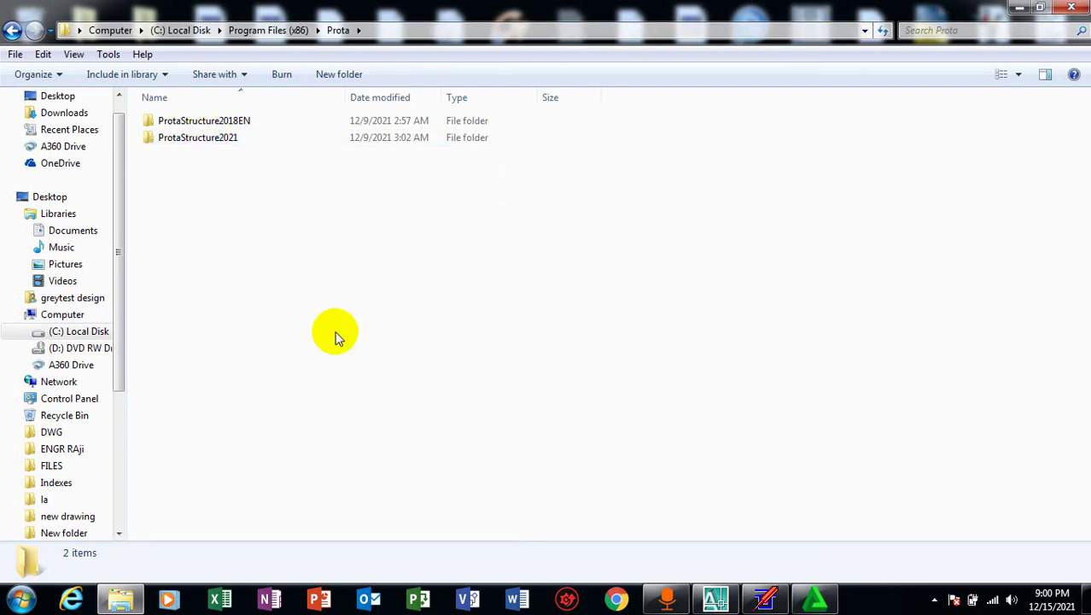
left_click(117, 601)
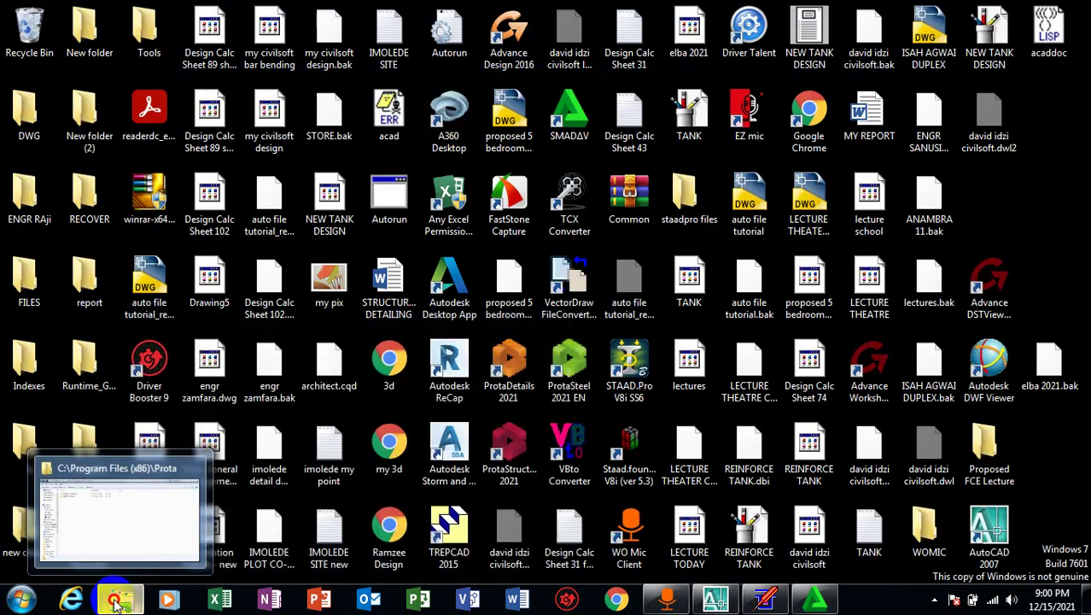
Step: Step the Prota window back to Program Files (x86), hide it, and briefly open and close Computer
left_click(117, 600)
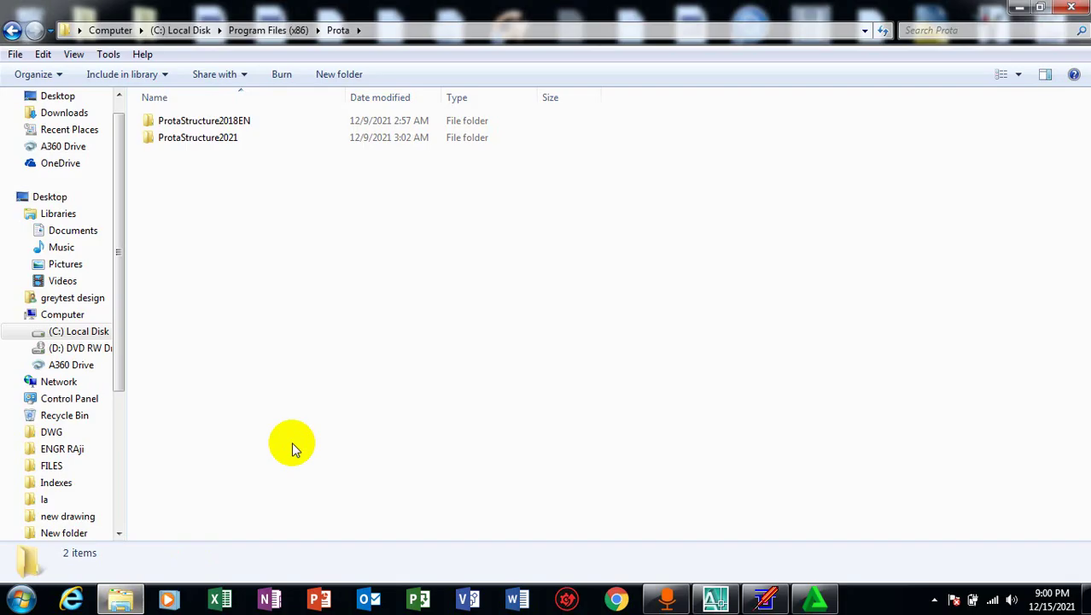
left_click(10, 32)
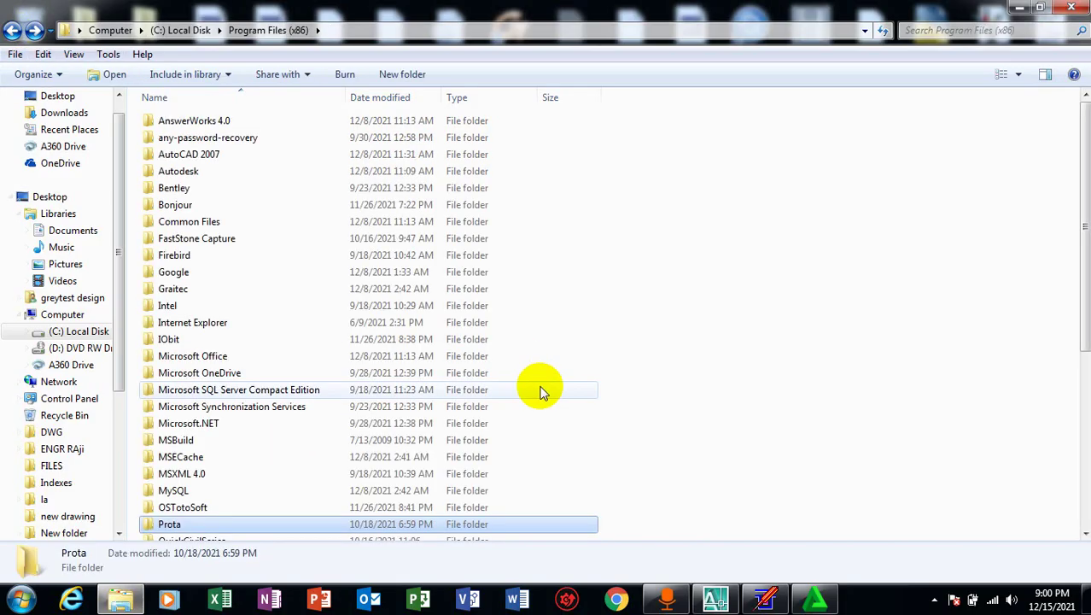
left_click(1017, 9)
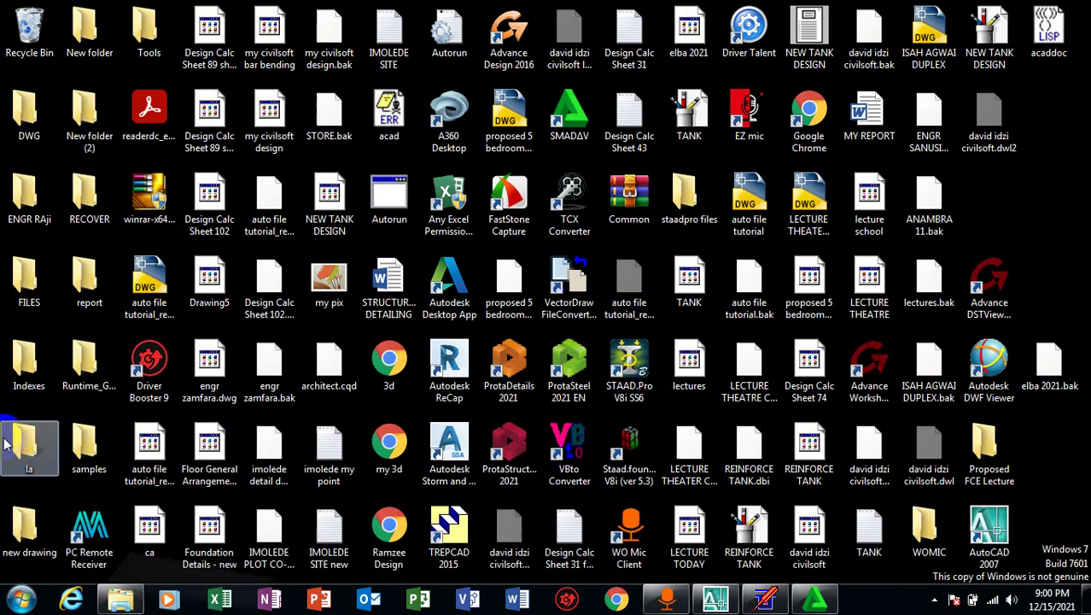
left_click(19, 600)
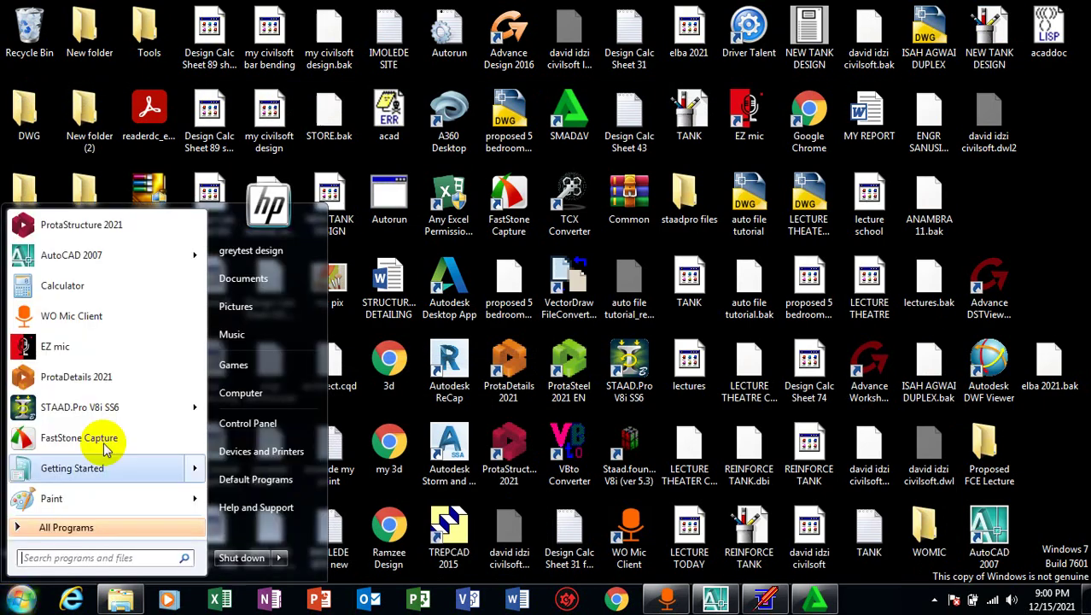
left_click(249, 392)
left_click(1072, 8)
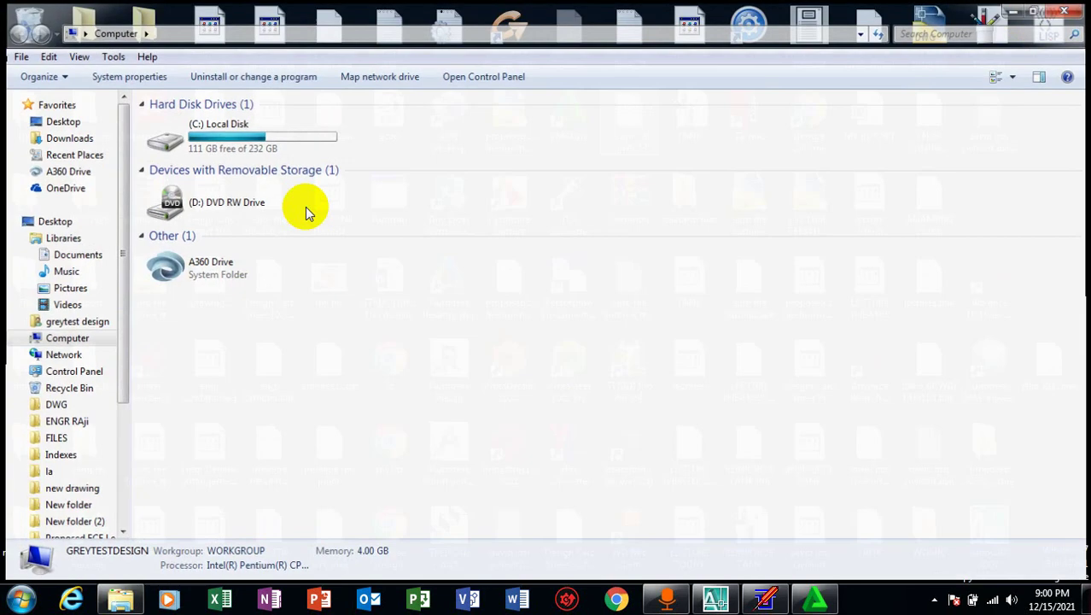
Step: Open the prota folder inside la from the desktop
left_click(31, 459)
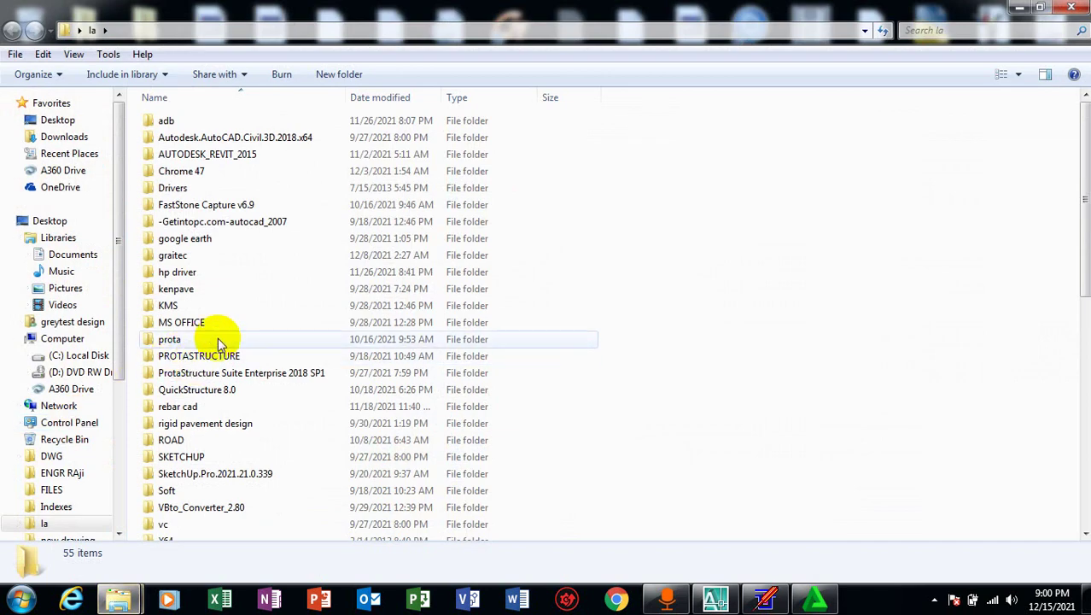
left_click(218, 339)
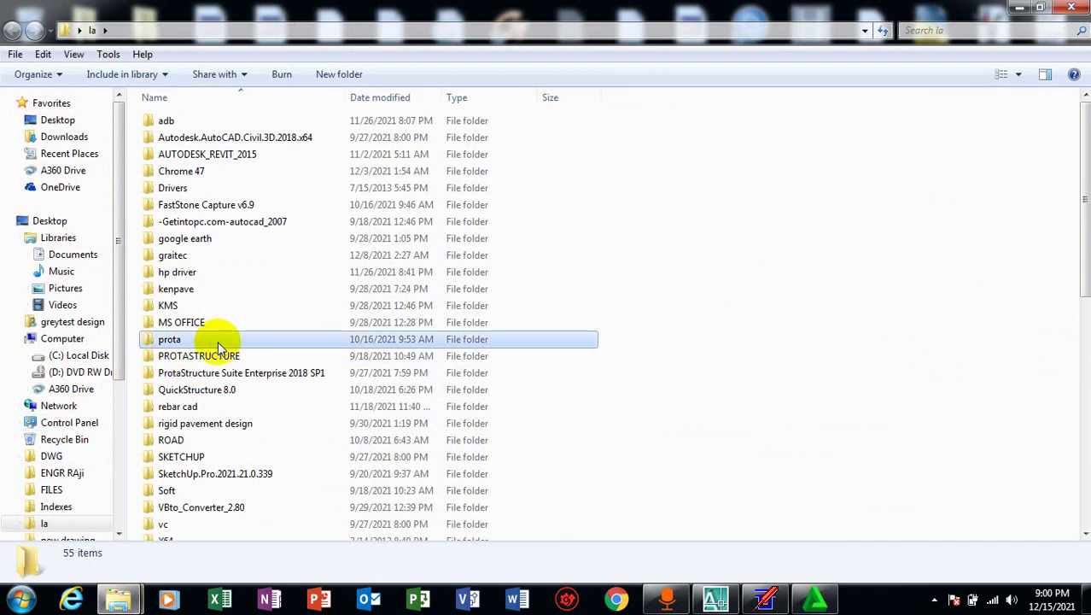
double_click(218, 339)
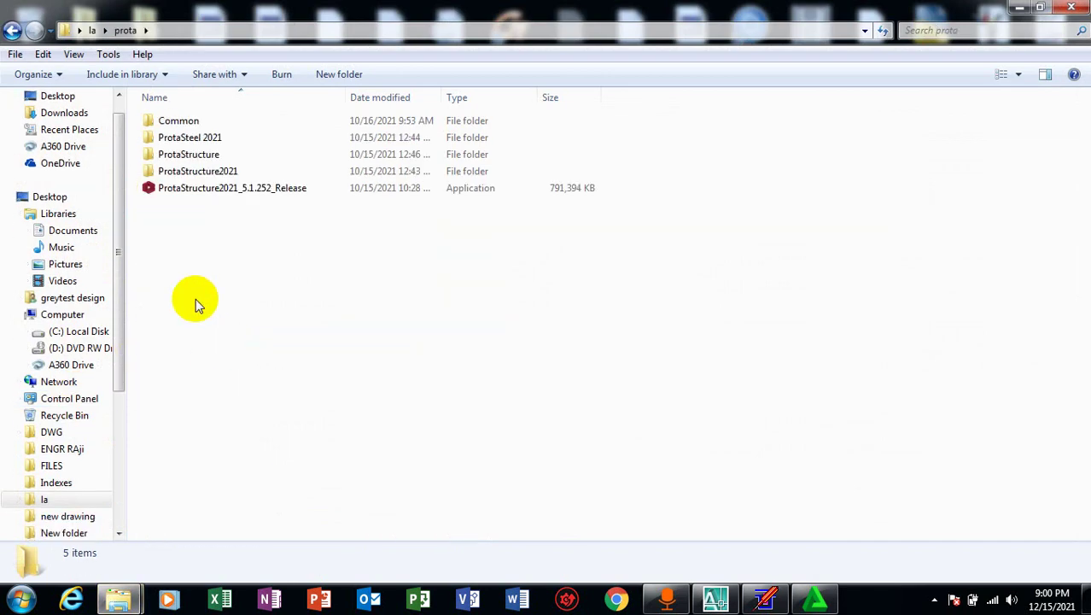
Step: Copy the ProtaSteel 2021 folder on its own
left_click(228, 140)
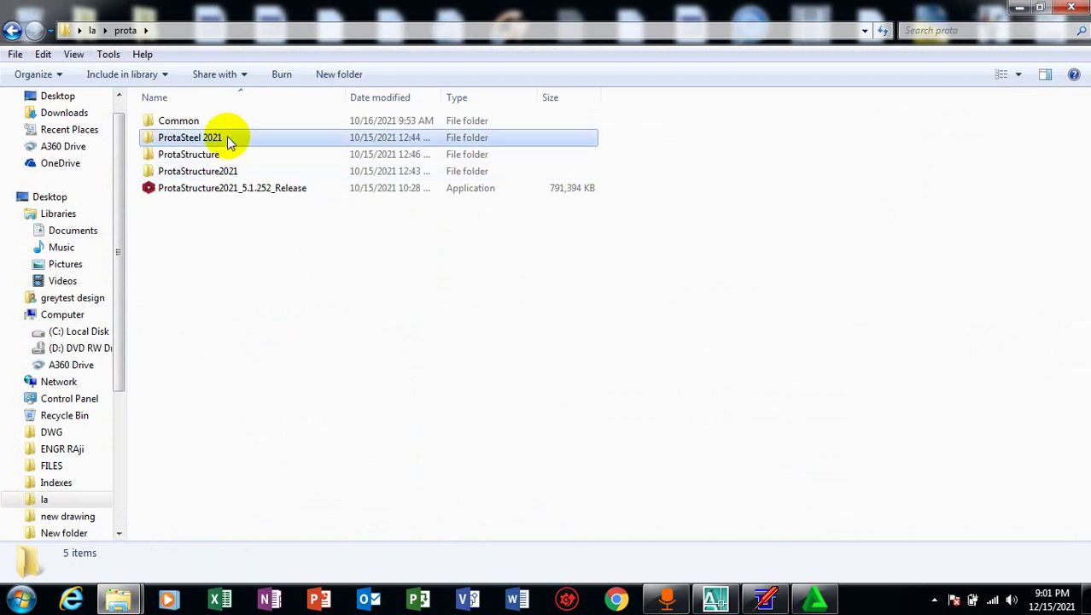
right_click(228, 137)
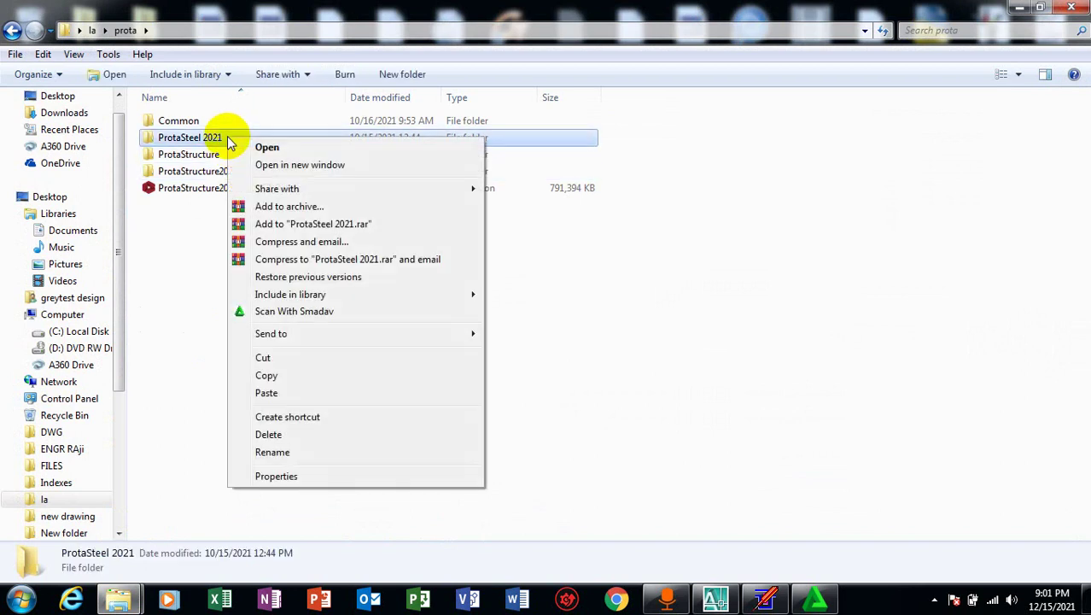
left_click(300, 376)
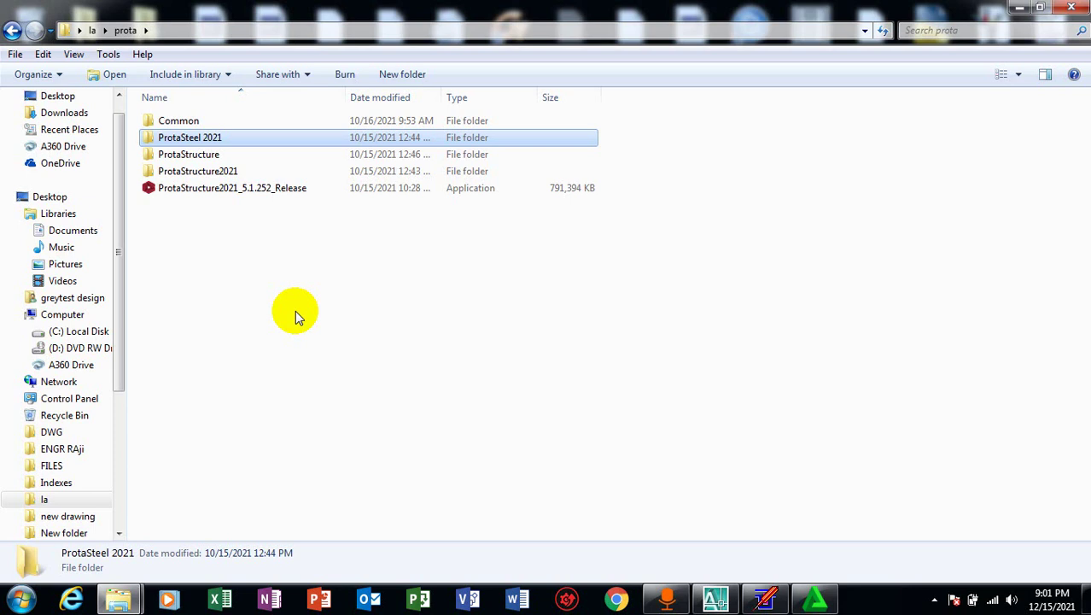
Step: Copy Common and ProtaSteel 2021 together, then minimize the prota window
left_click(216, 122)
left_click(233, 138, "ctrl")
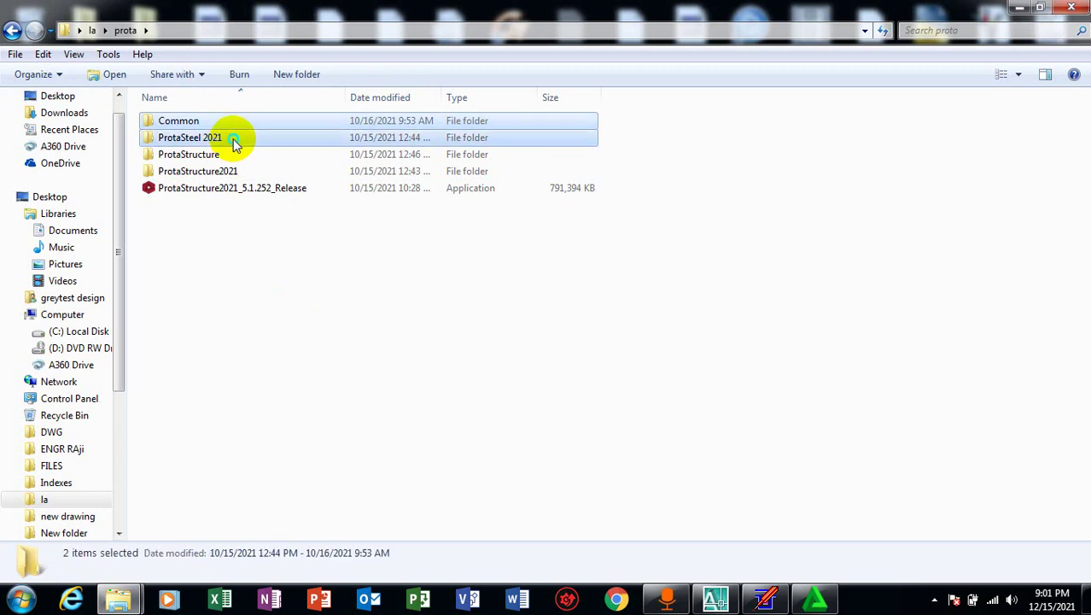
right_click(233, 138)
left_click(301, 341)
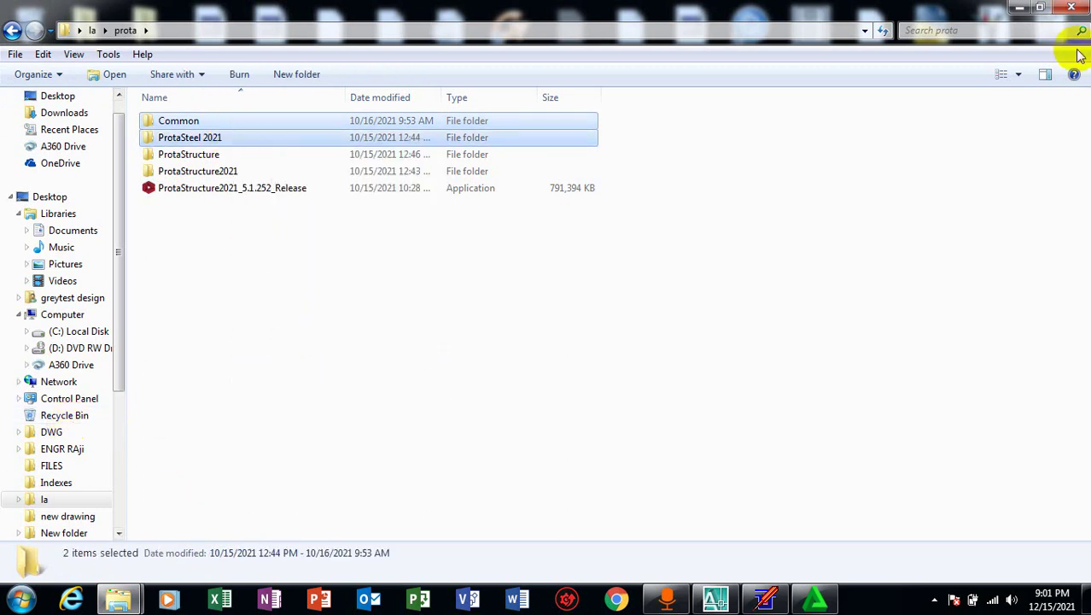
left_click(1019, 9)
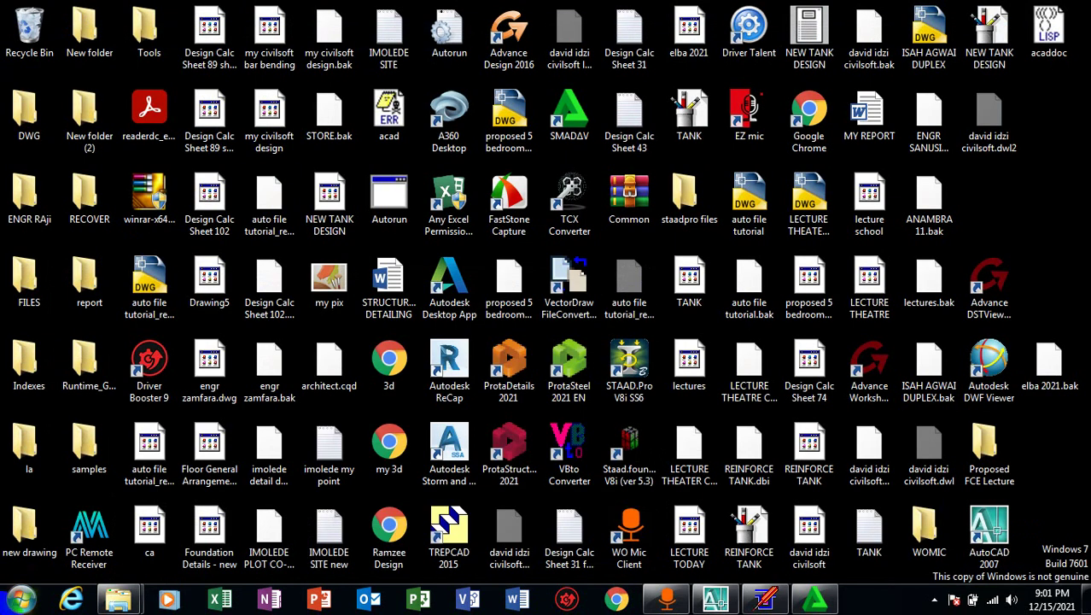
Step: Open Local Disk (C:) through Start > Computer
left_click(20, 600)
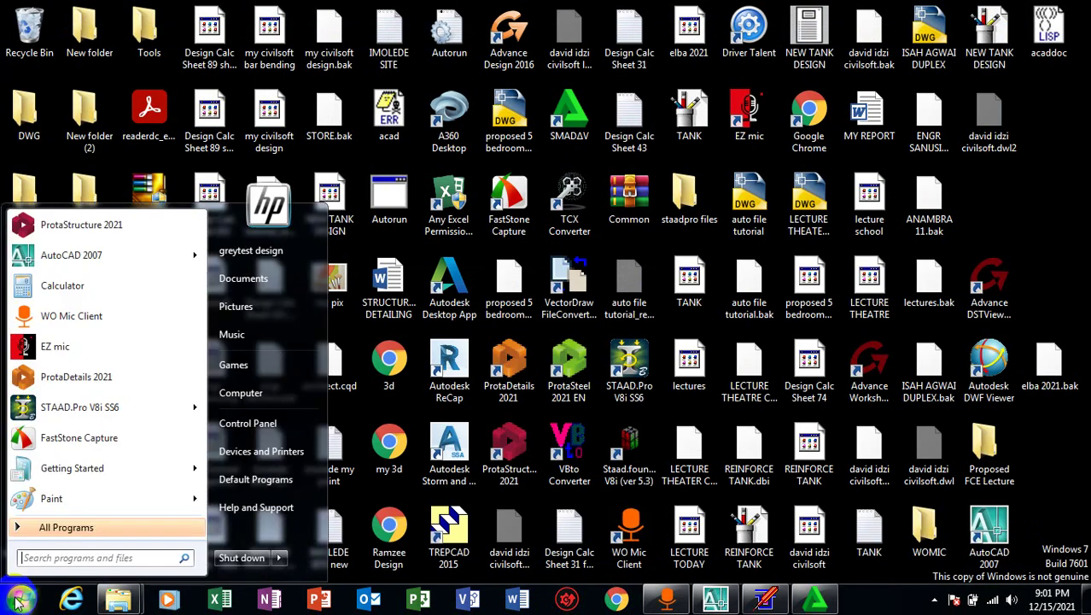
left_click(267, 397)
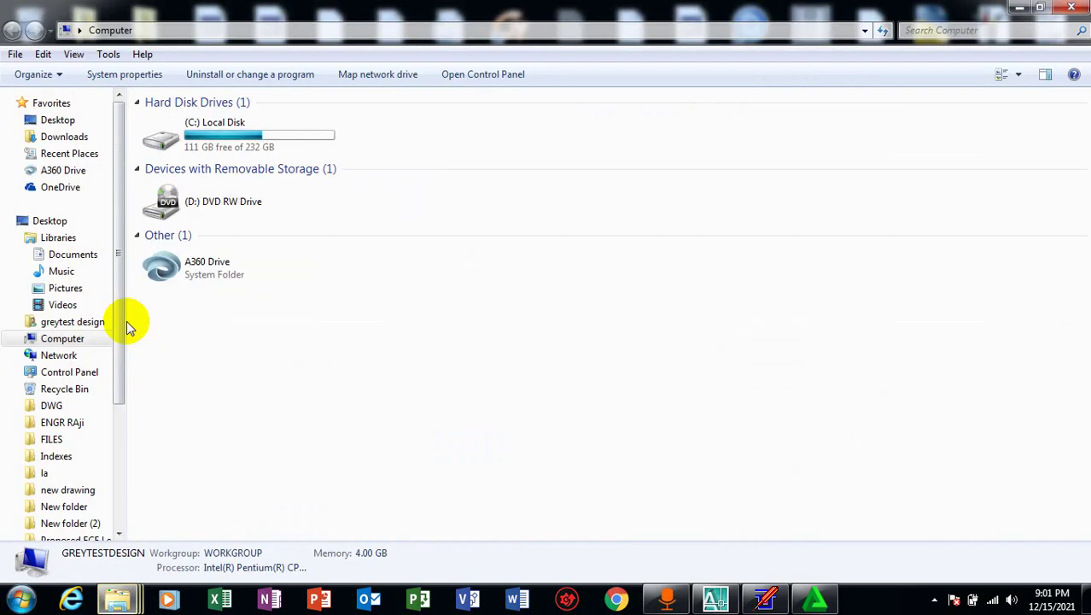
double_click(273, 145)
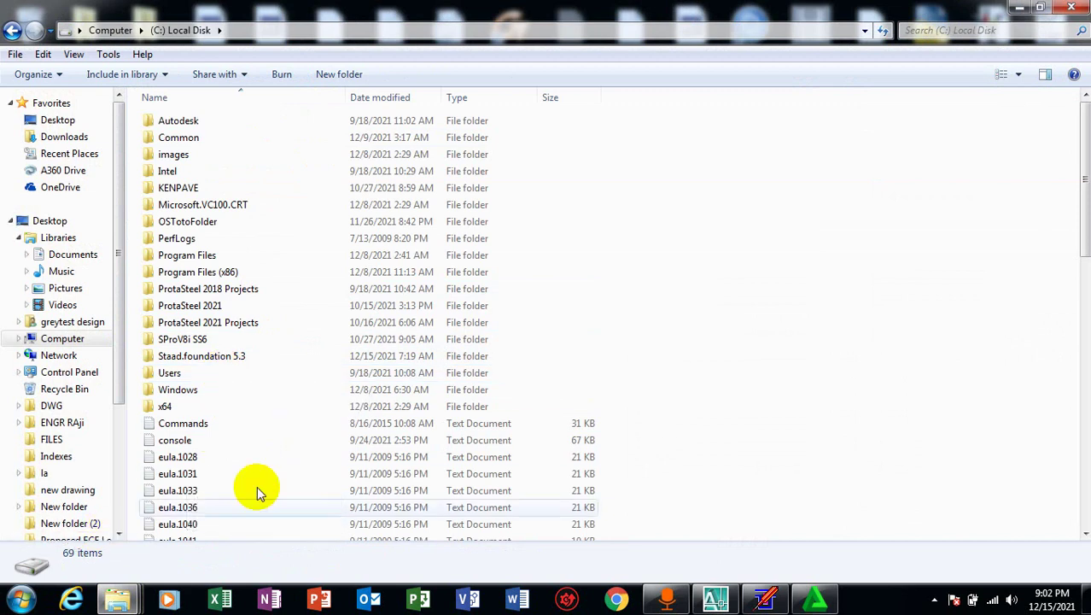
Step: Try a Start search for 'progr', cancel it, and minimize the drive window
left_click(20, 599)
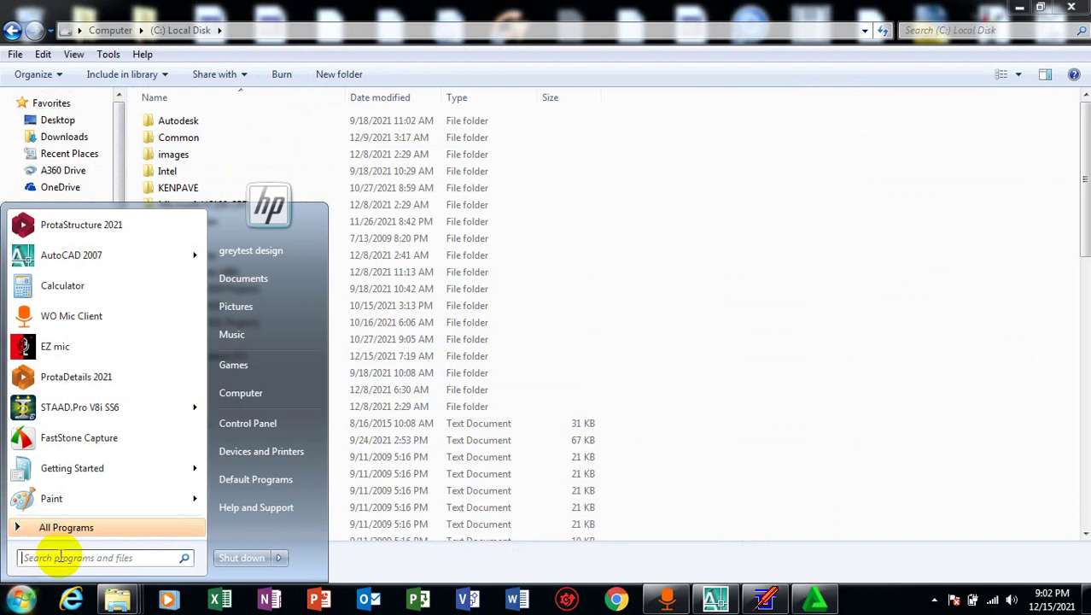
type("pro")
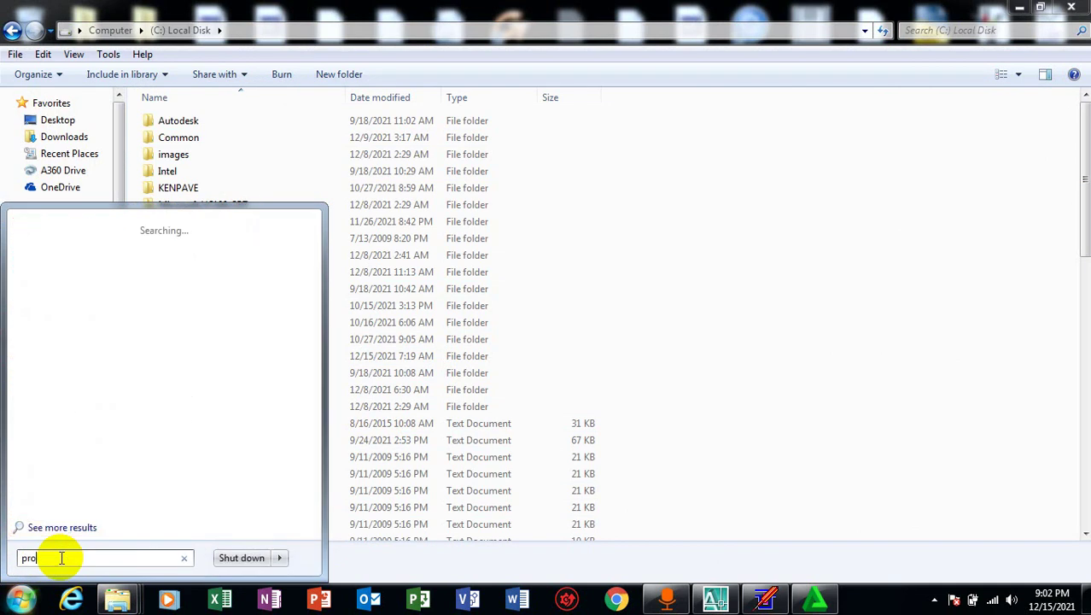
type("gr")
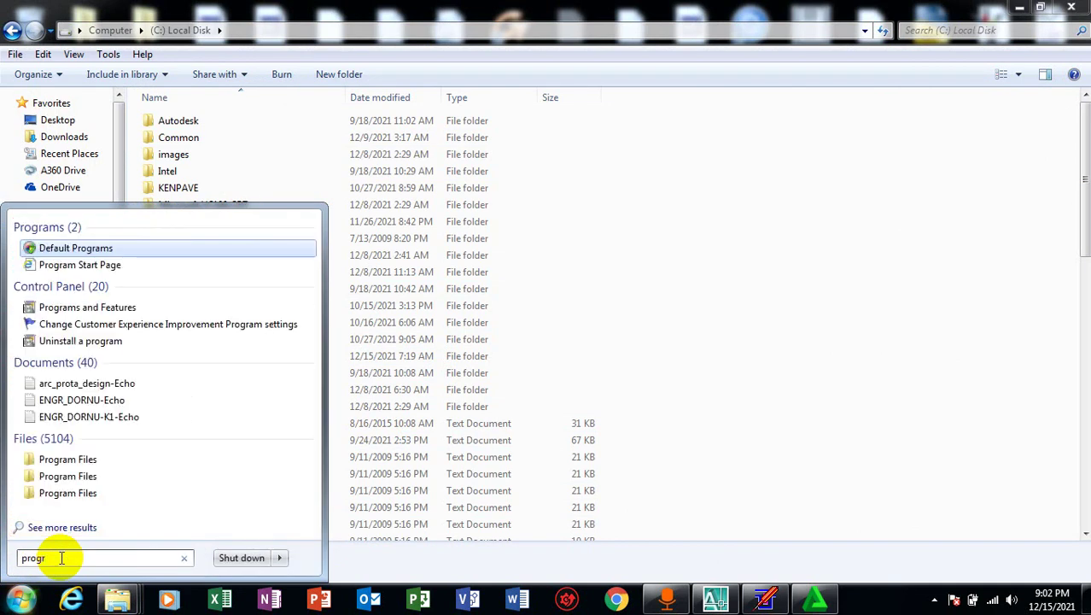
key("Escape")
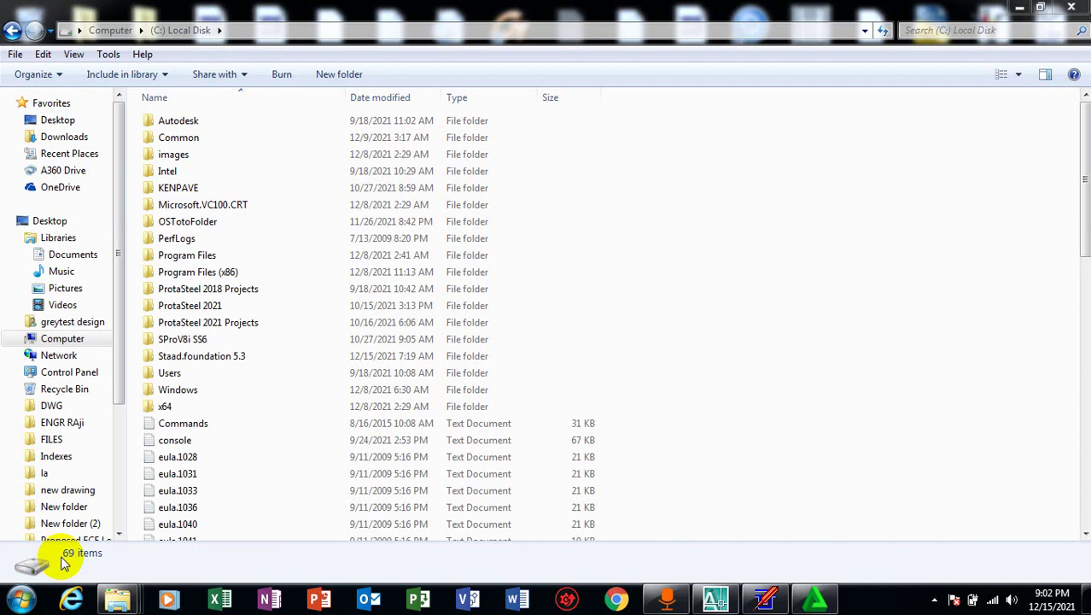
left_click(1020, 7)
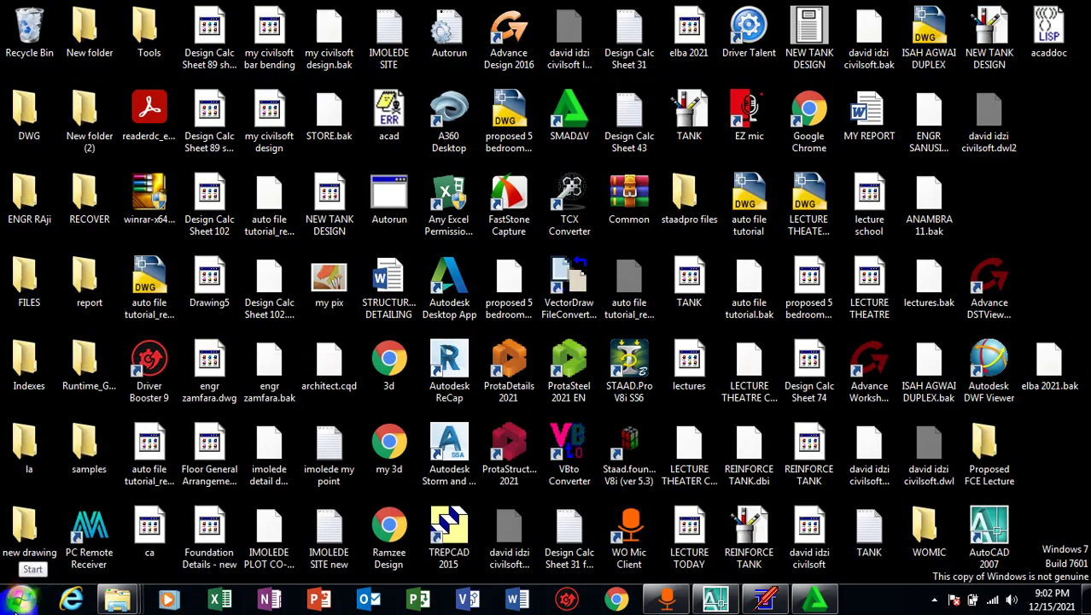
Step: Try Start searches for 'ty', 'y' and 'zy', clearing each, then close the menu
left_click(18, 601)
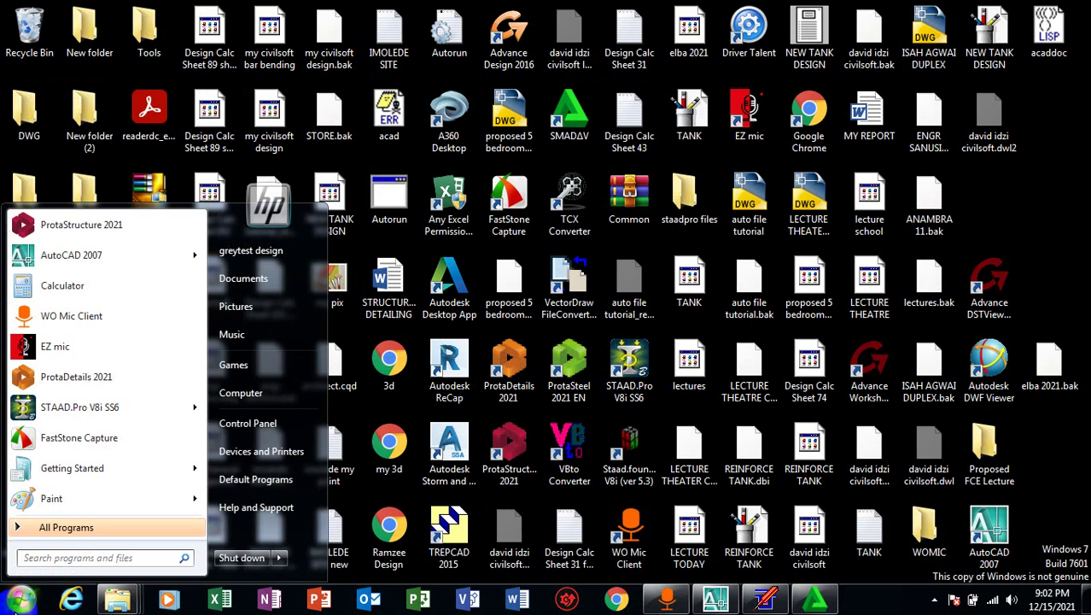
type("ty")
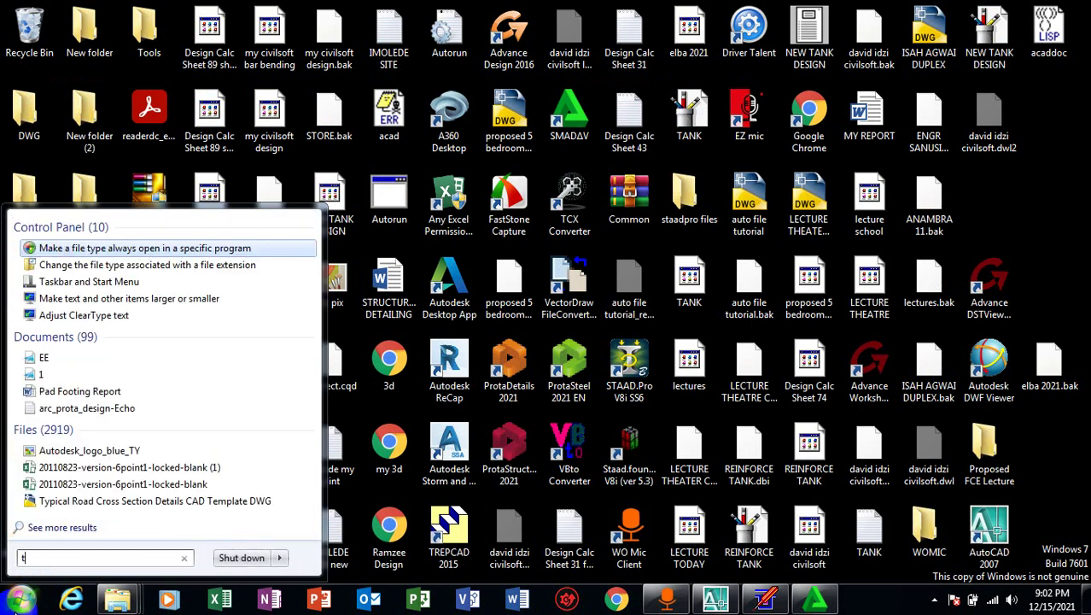
key("BackSpace")
type("y")
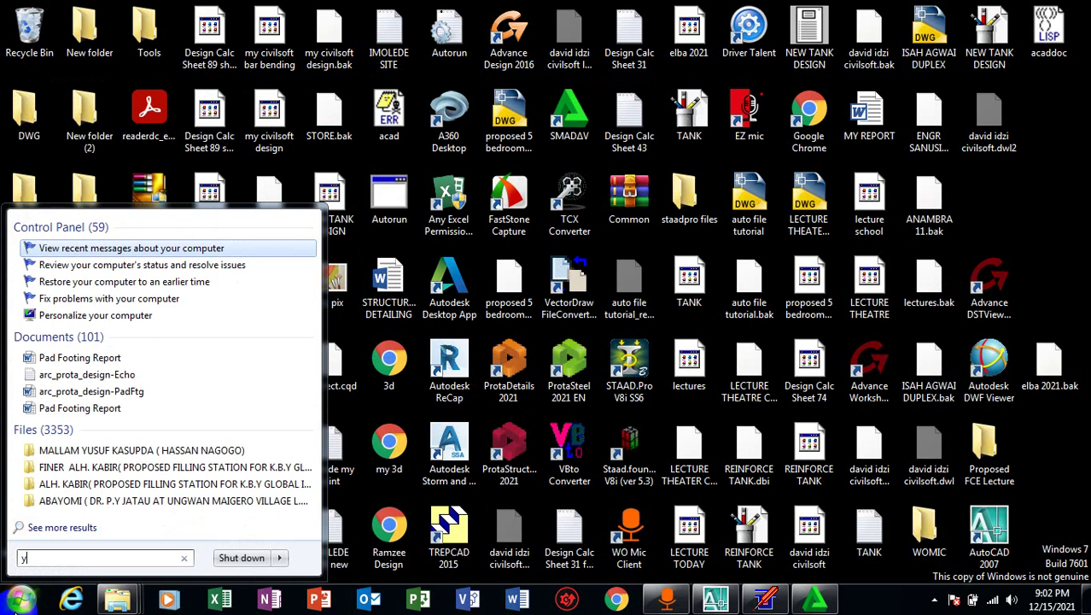
key("BackSpace")
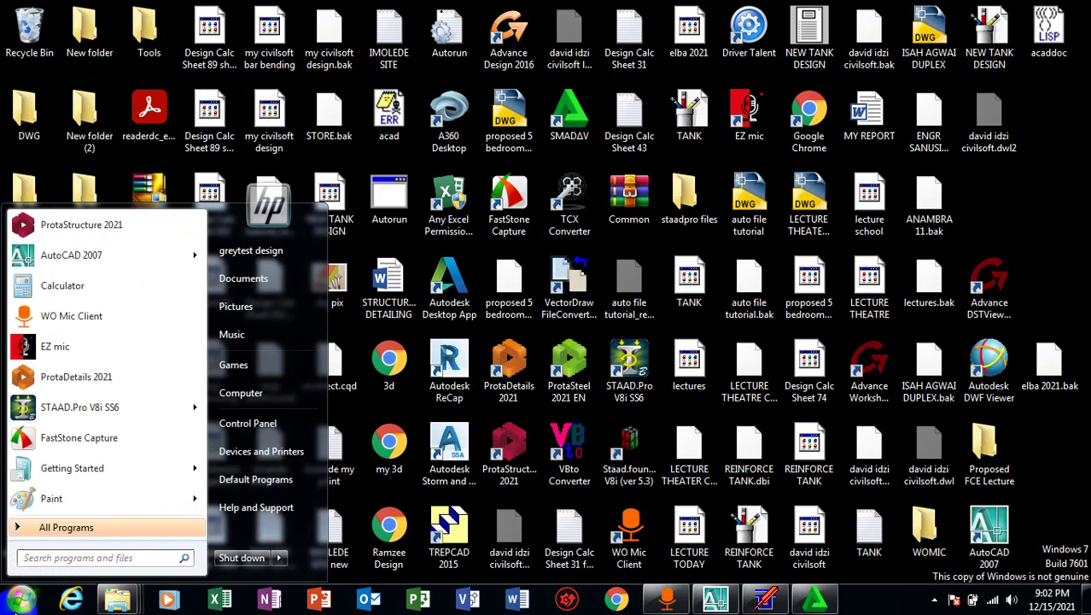
type("zy")
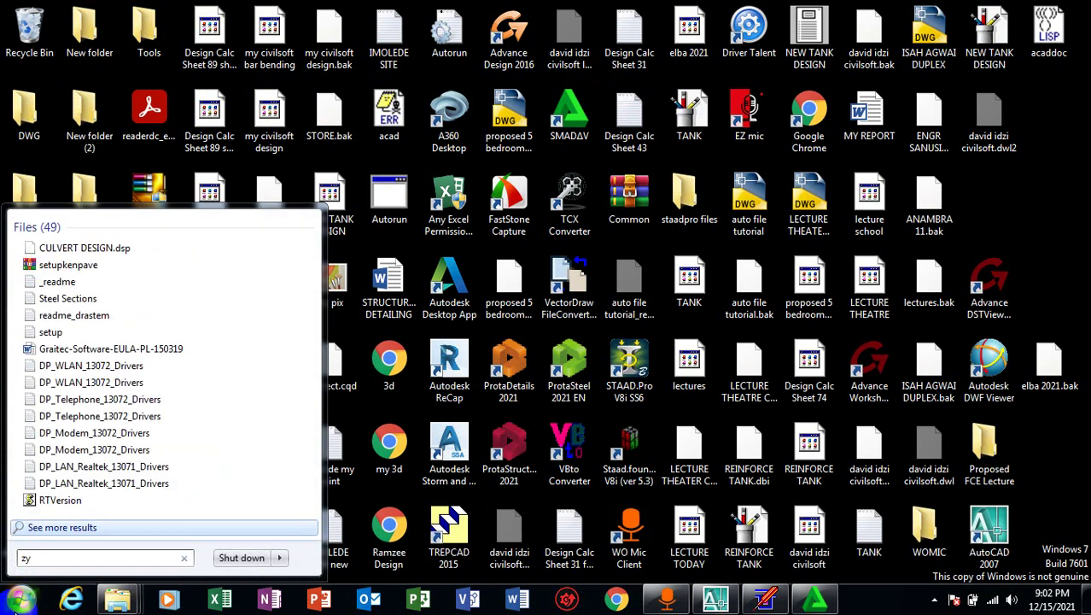
key("BackSpace")
key("BackSpace")
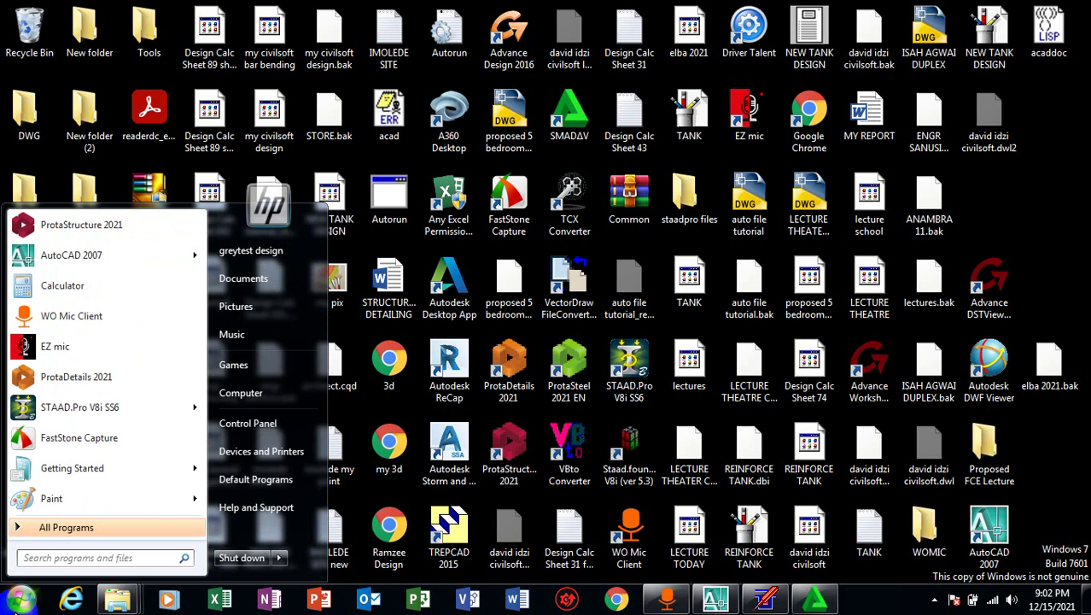
left_click(14, 608)
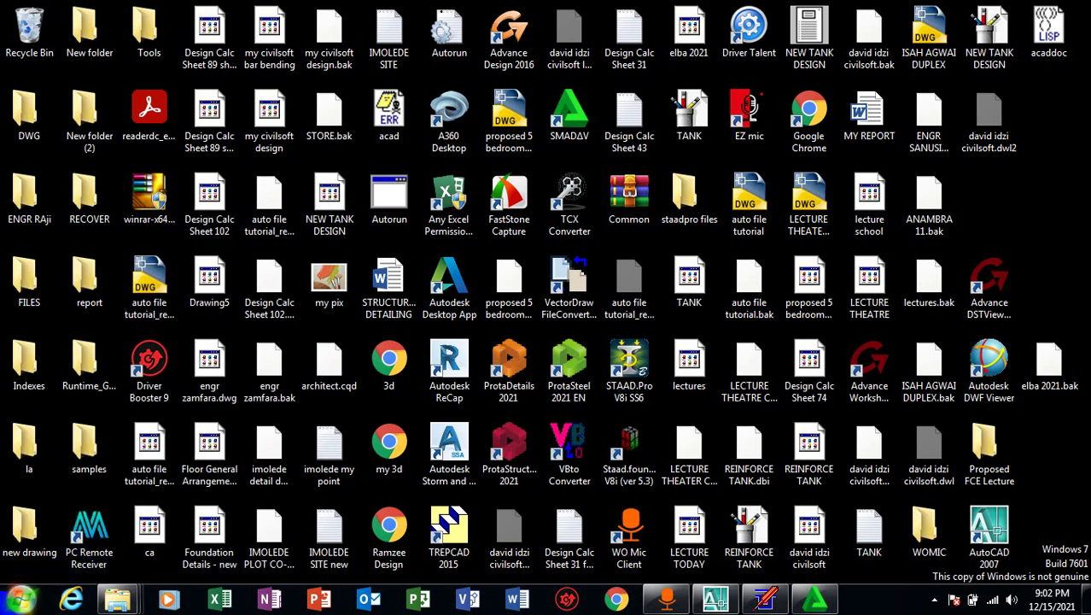
Step: Show the full All Programs list in Start, scroll through it, and close it
left_click(17, 602)
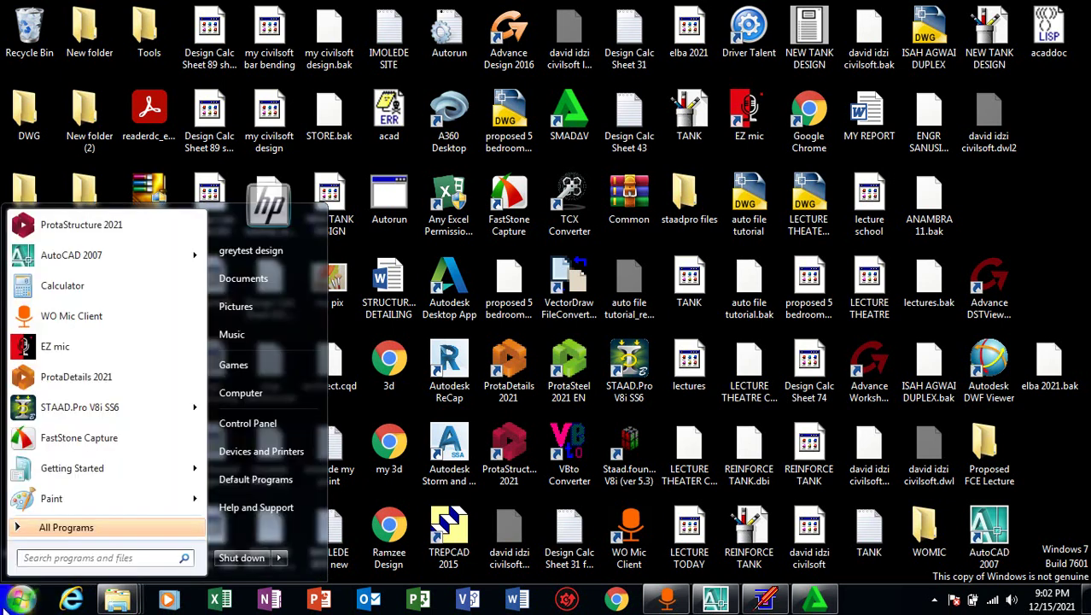
left_click(54, 563)
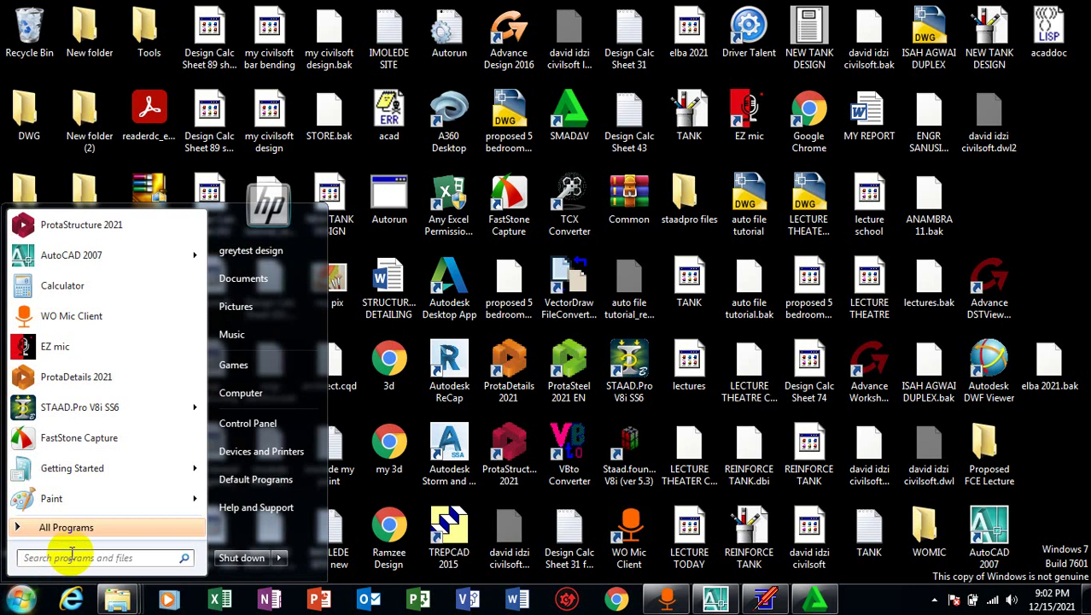
left_click(104, 528)
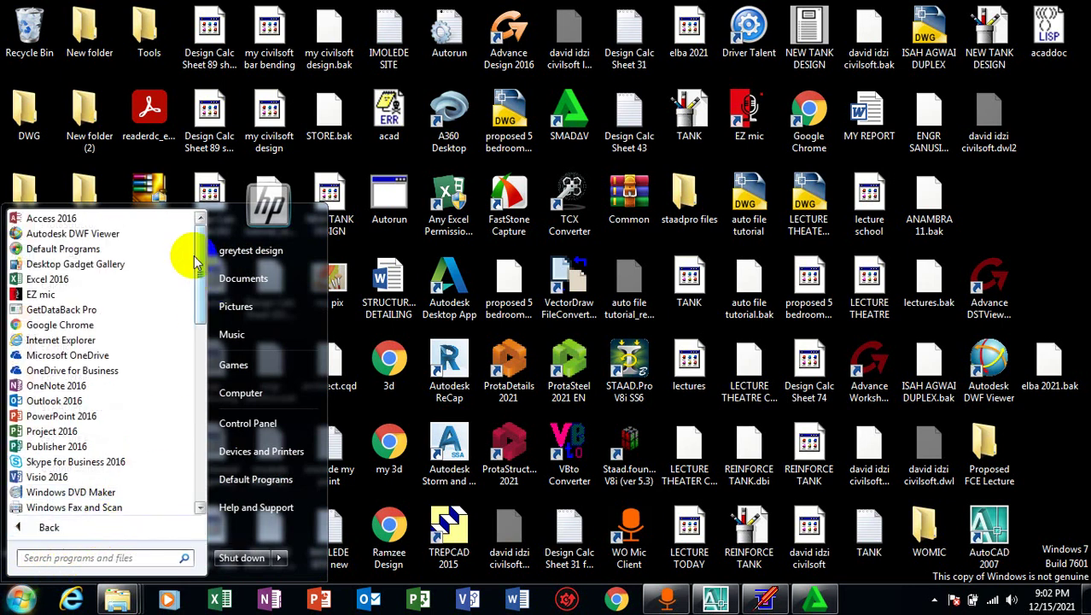
mouse_move(194, 260)
left_mouse_down()
mouse_move(195, 463)
mouse_move(213, 393)
mouse_move(189, 244)
left_mouse_up()
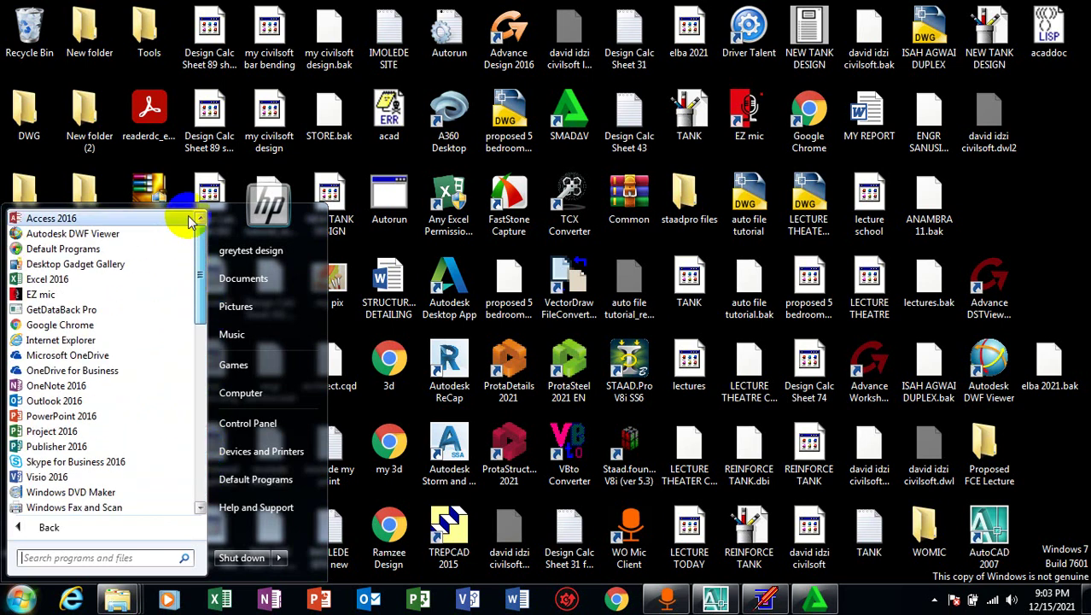
left_click(1065, 444)
Step: Launch XYplorer from a Start search for 'xy' and continue past its expired-trial notice
left_click(21, 600)
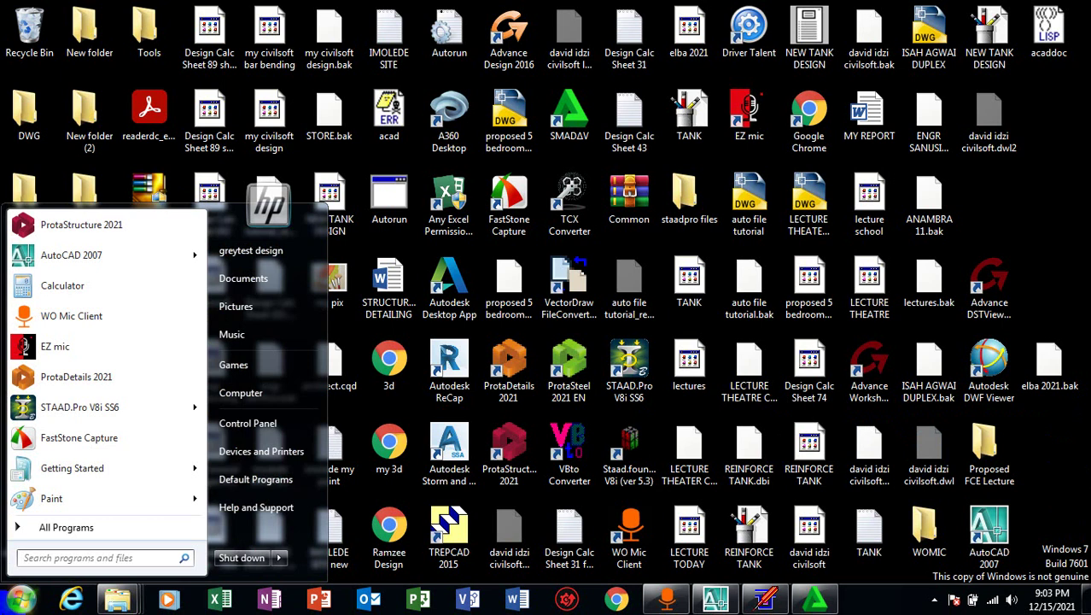
type("xy")
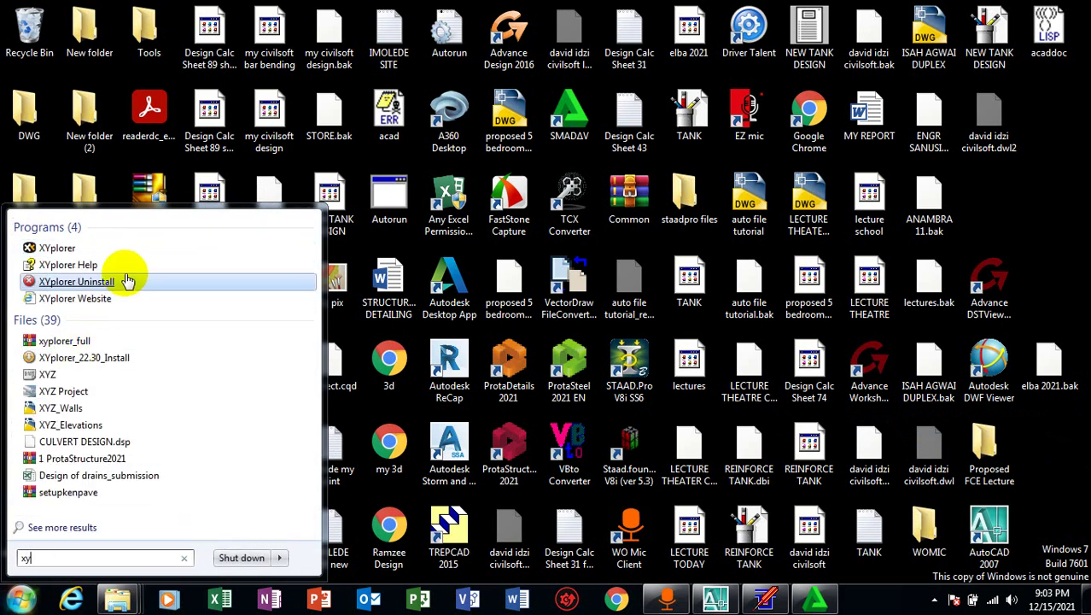
left_click(127, 248)
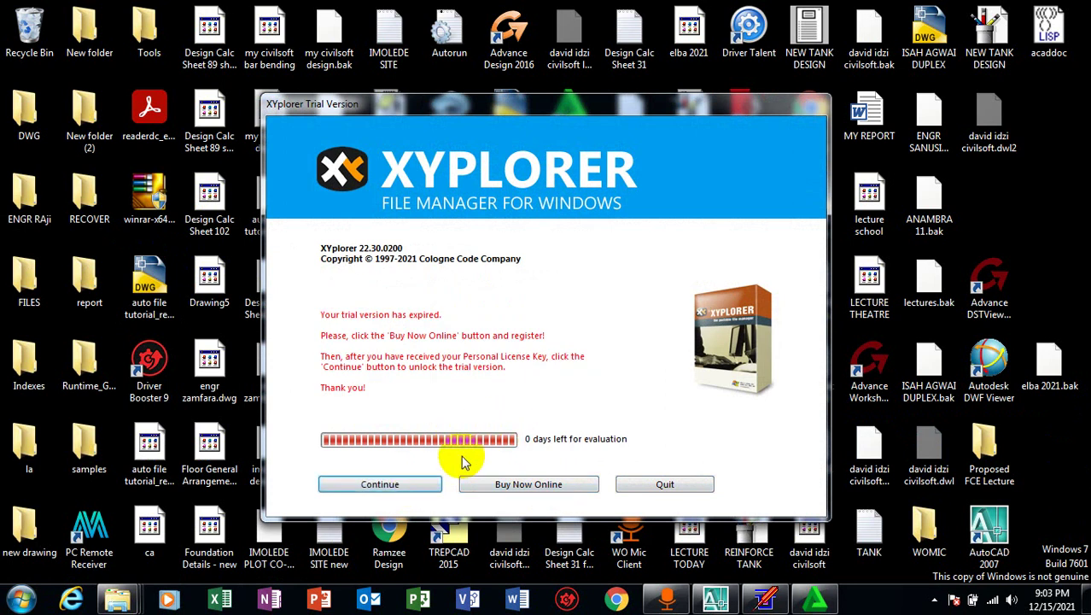
left_click(377, 484)
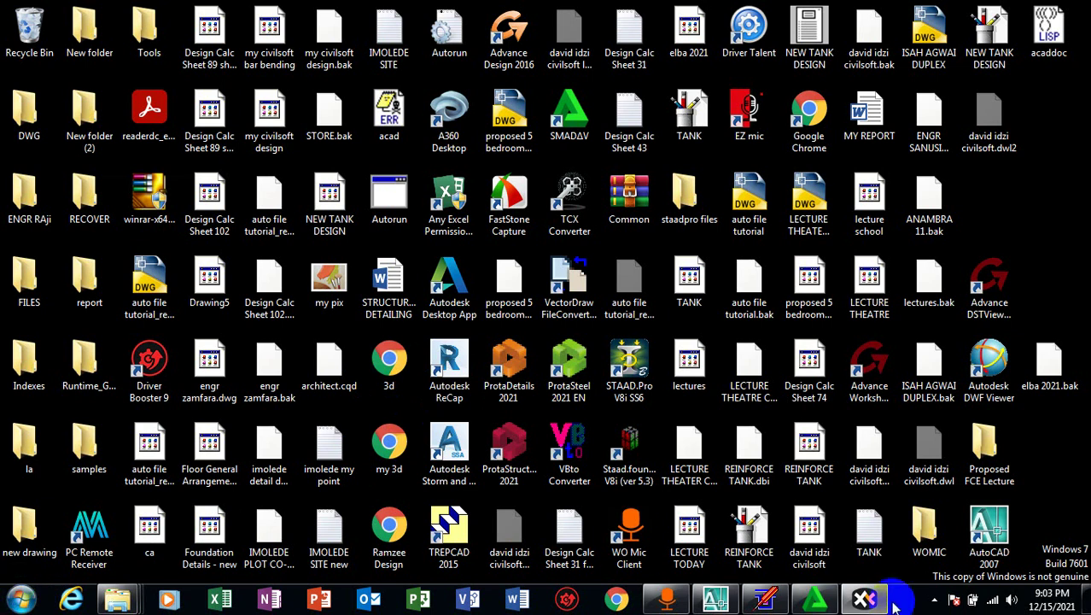
left_click(865, 600)
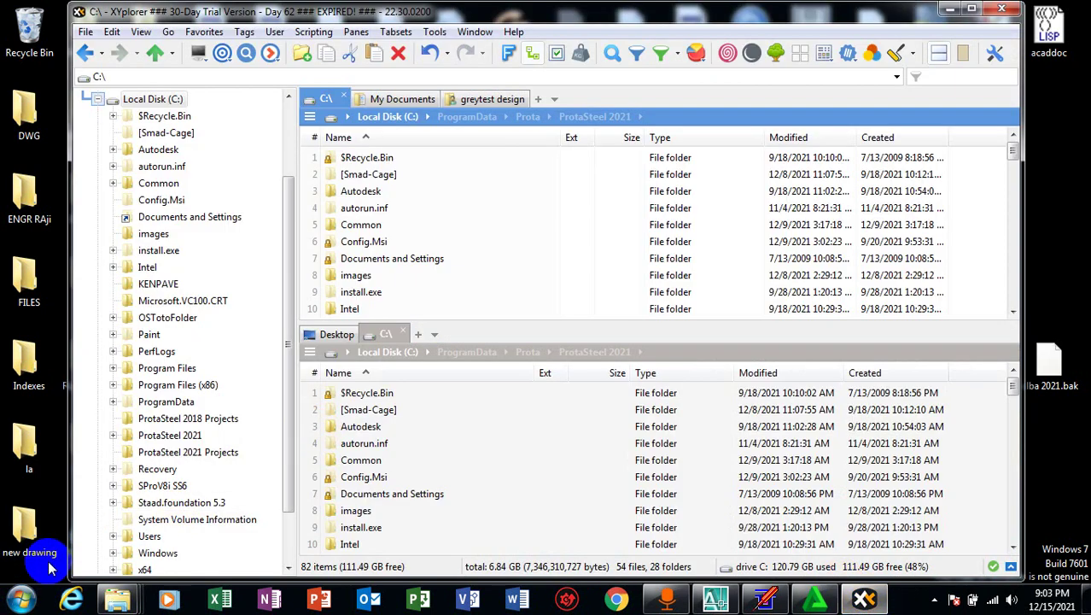
Step: Open Local Disk (C:) in a new window via Start > Computer
left_click(21, 599)
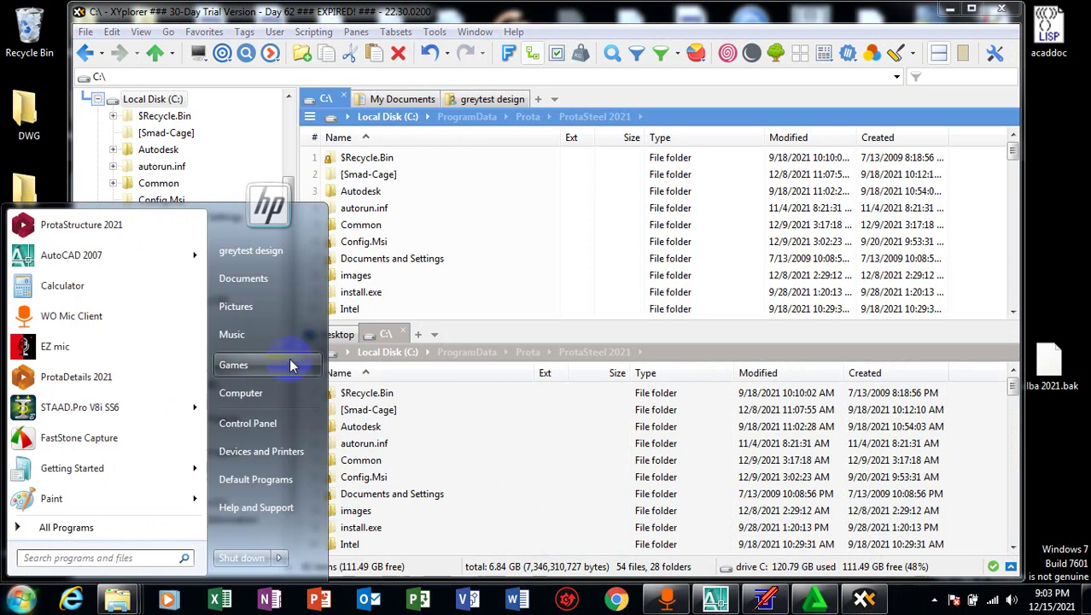
left_click(263, 395)
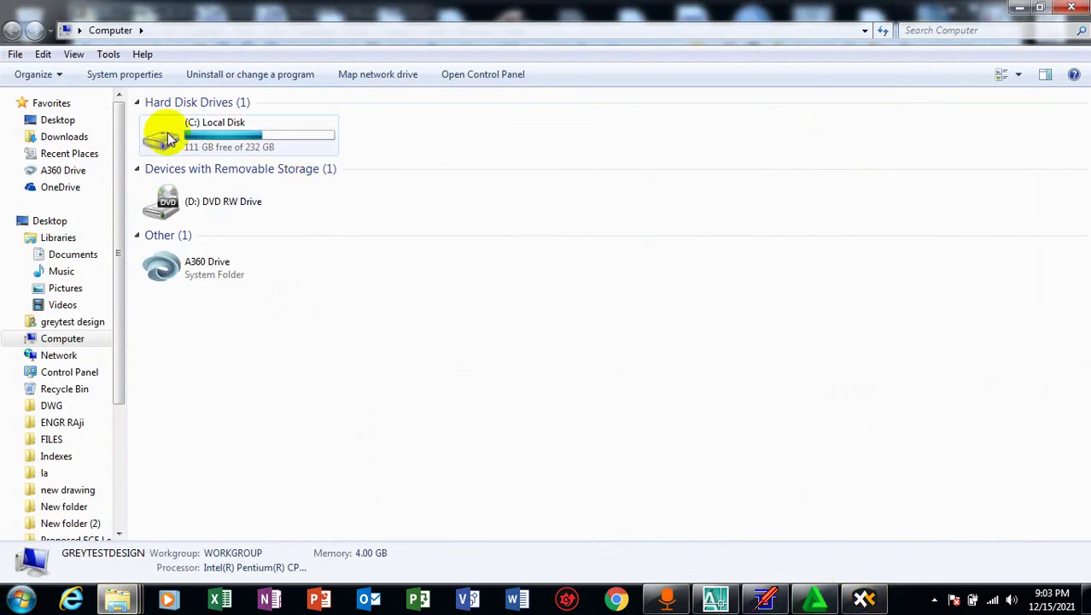
double_click(262, 140)
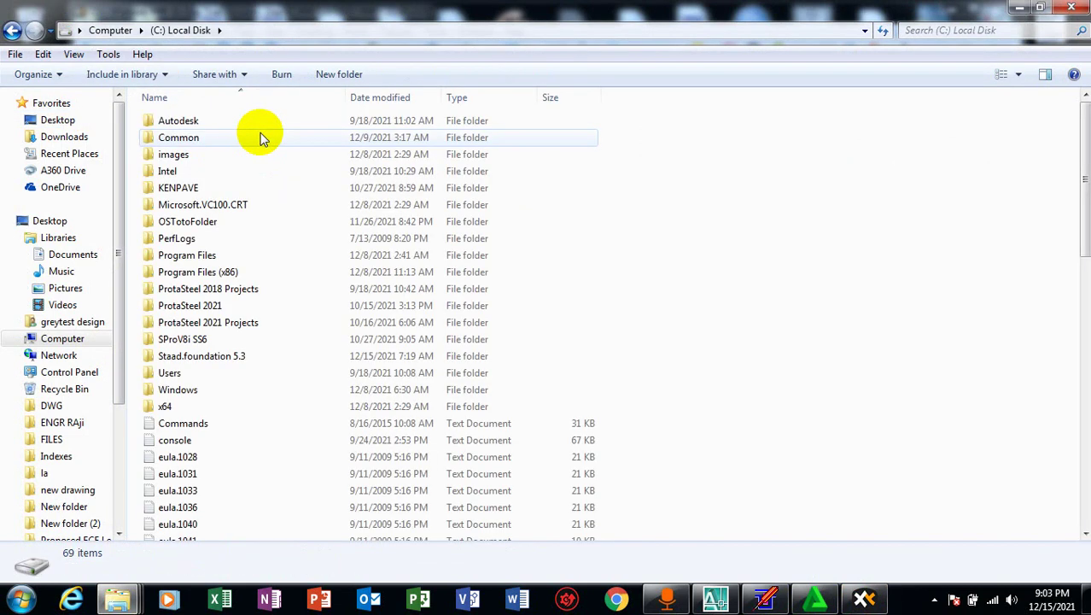
Step: Enable 'Show hidden files, folders, and drives' in Folder Options, then close Explorer
left_click(32, 75)
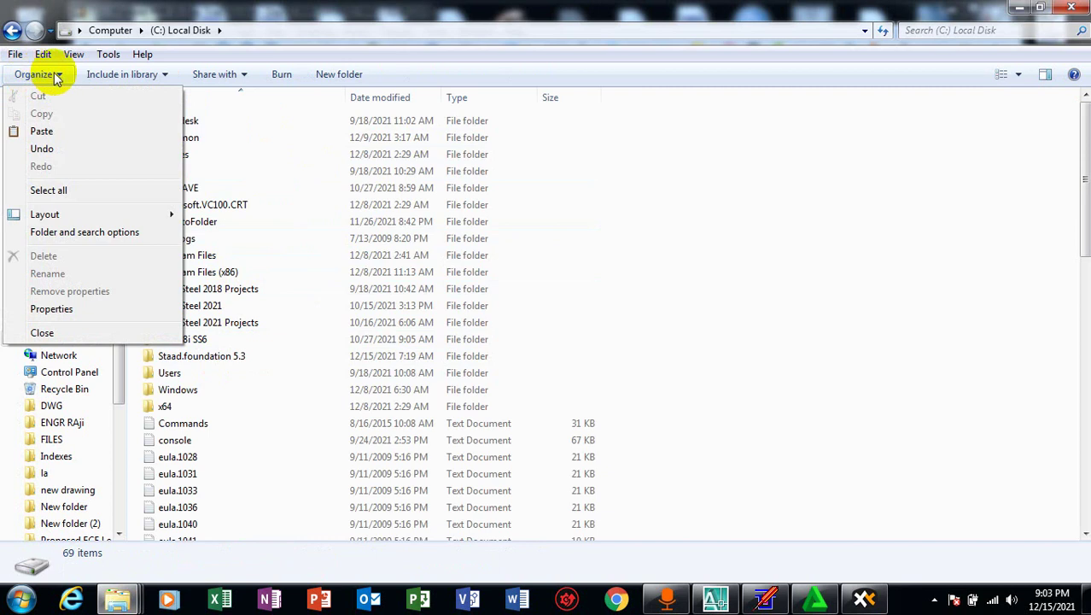
mouse_move(104, 218)
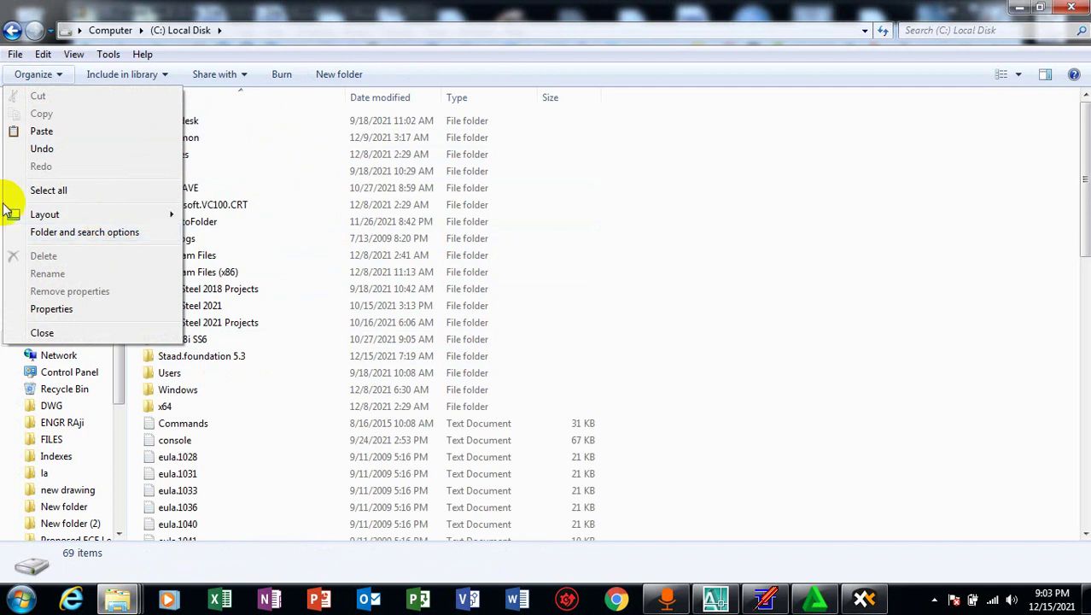
left_click(90, 244)
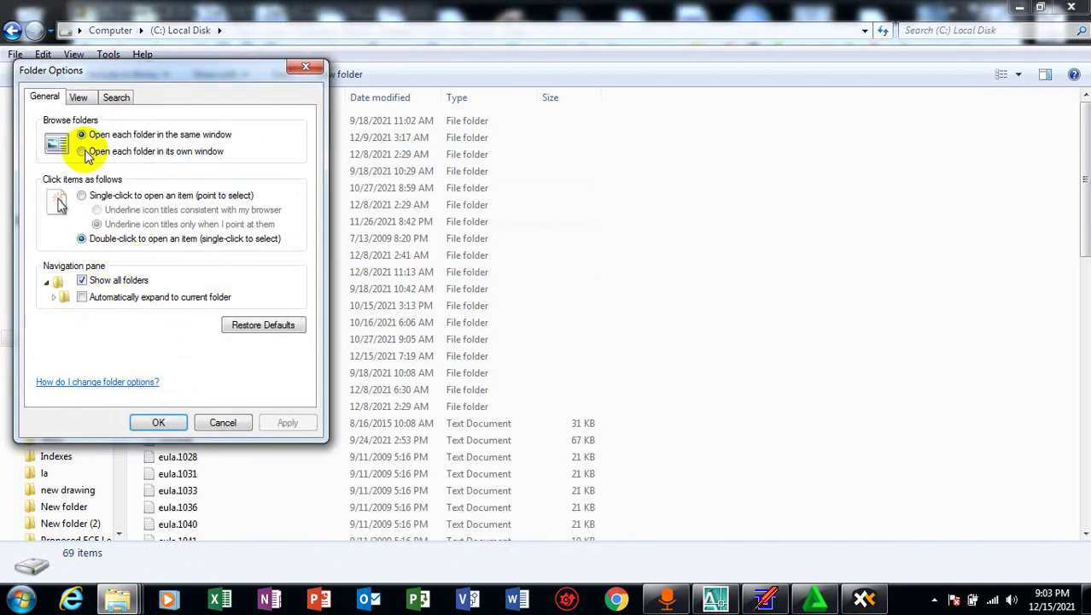
left_click(79, 99)
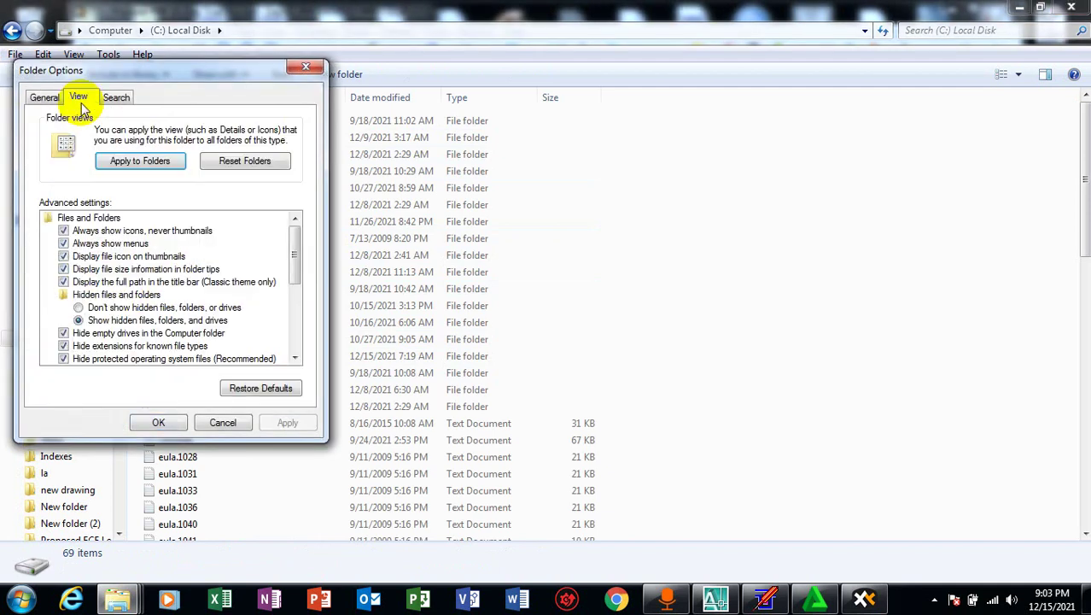
left_click(78, 321)
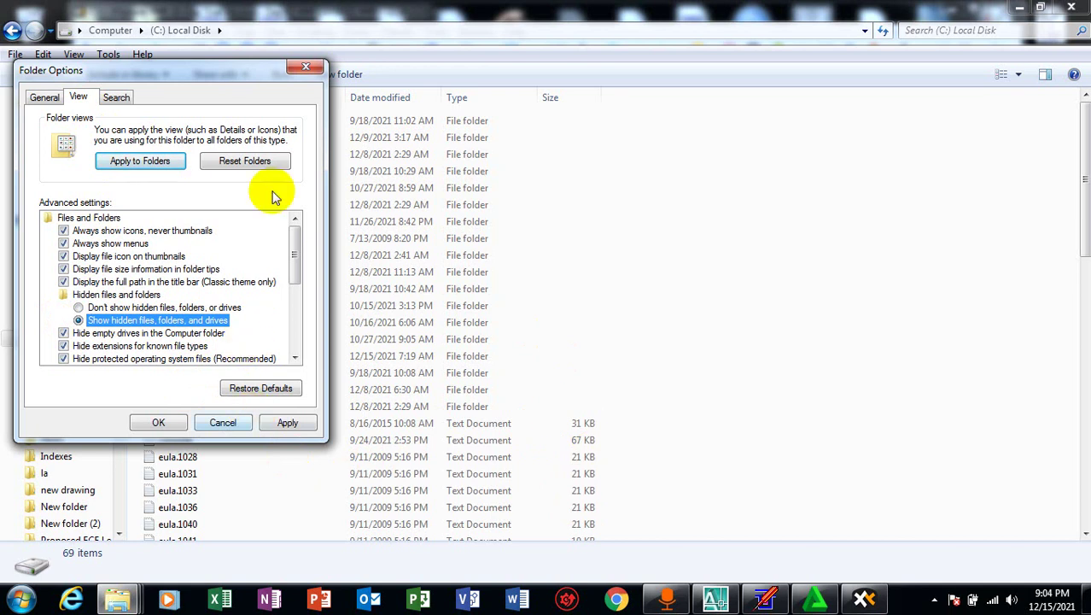
left_click(304, 65)
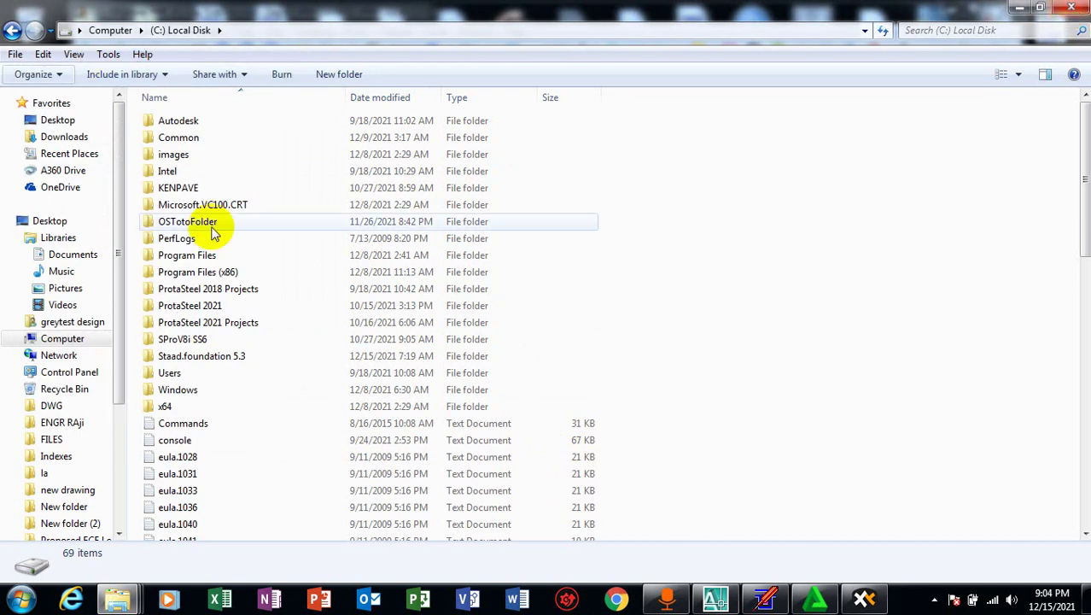
left_click(96, 346)
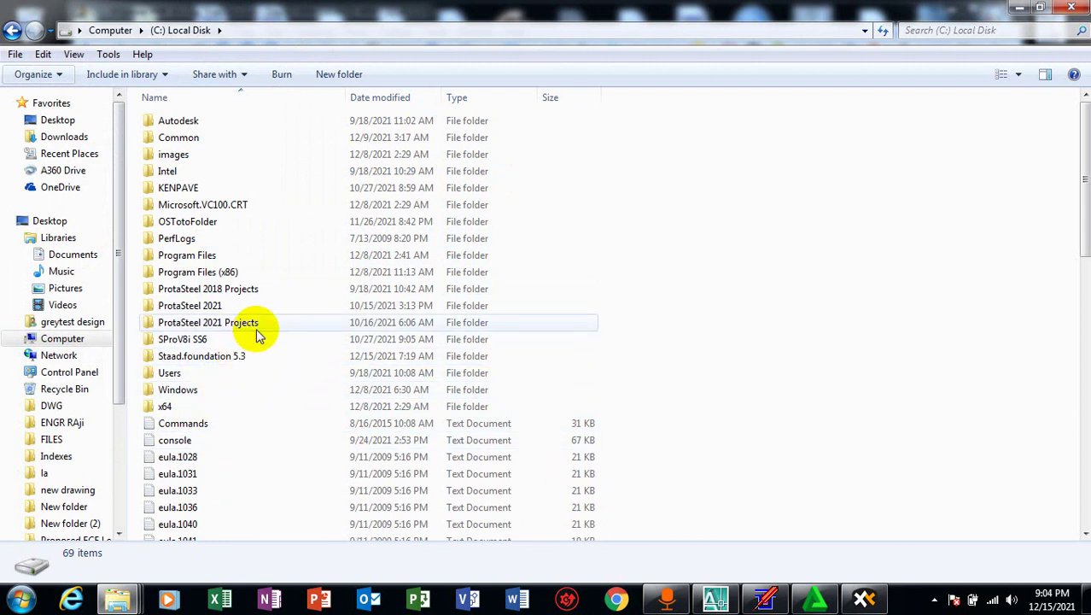
left_click(1071, 8)
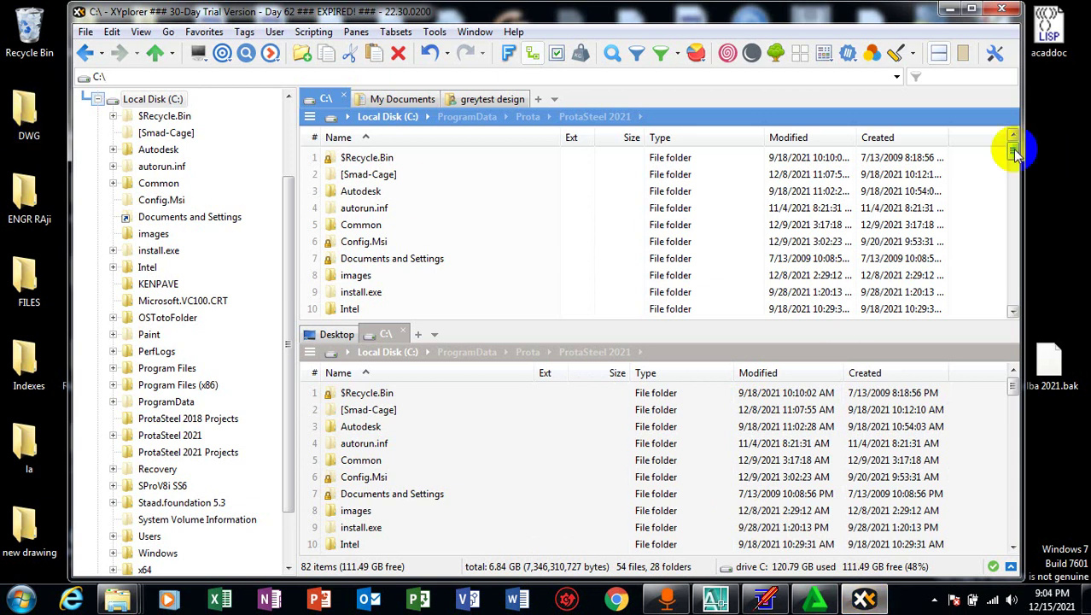
Step: Go up to the drive list and reopen Local Disk (C:) in XYplorer, scrolling its root
left_click_drag(1013, 149, 1012, 184)
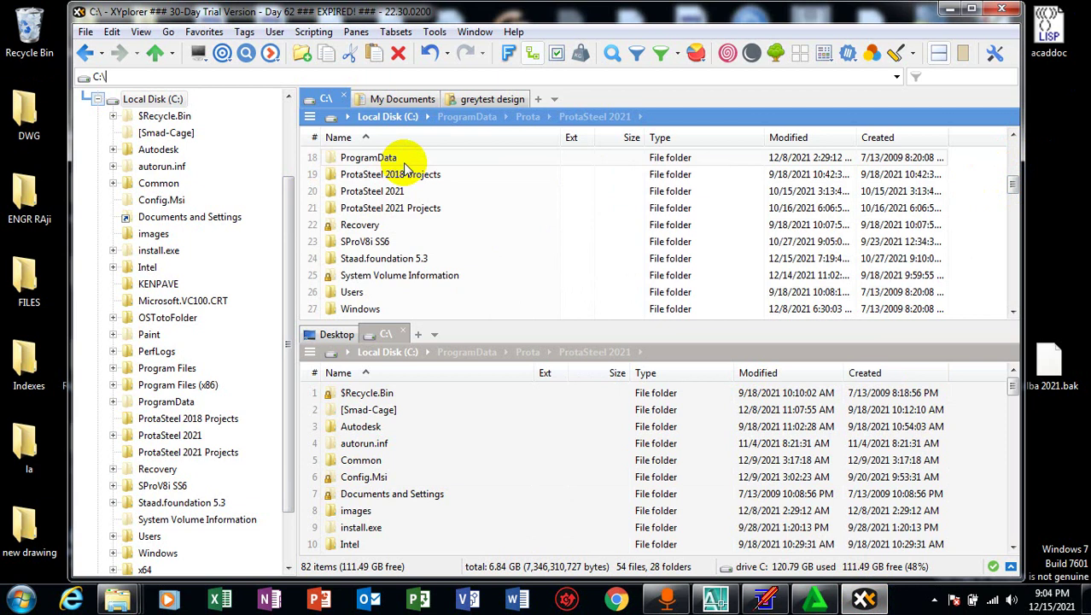
key("BackSpace")
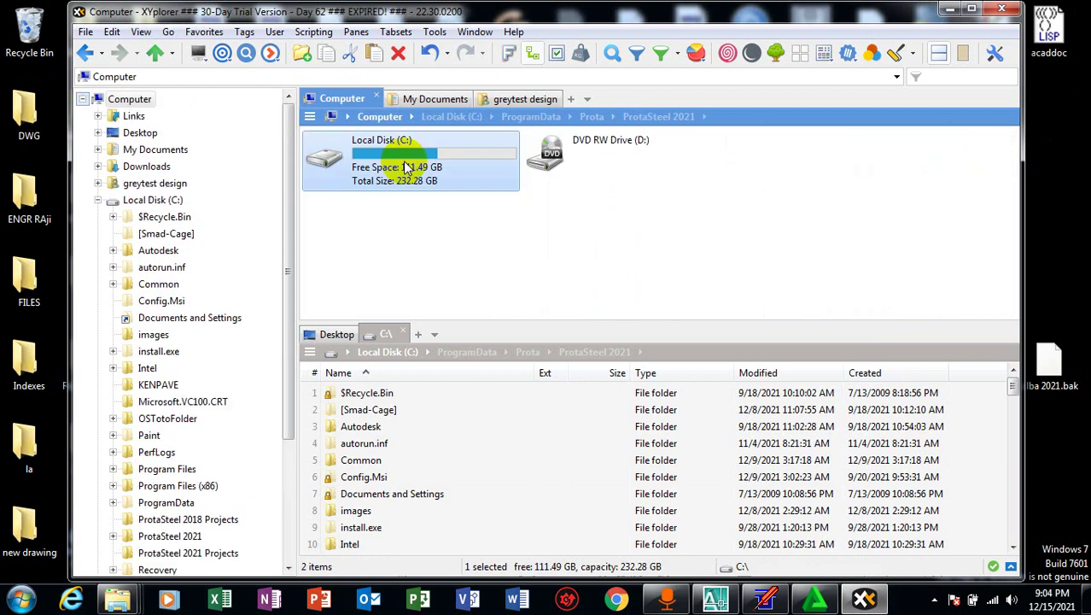
double_click(414, 184)
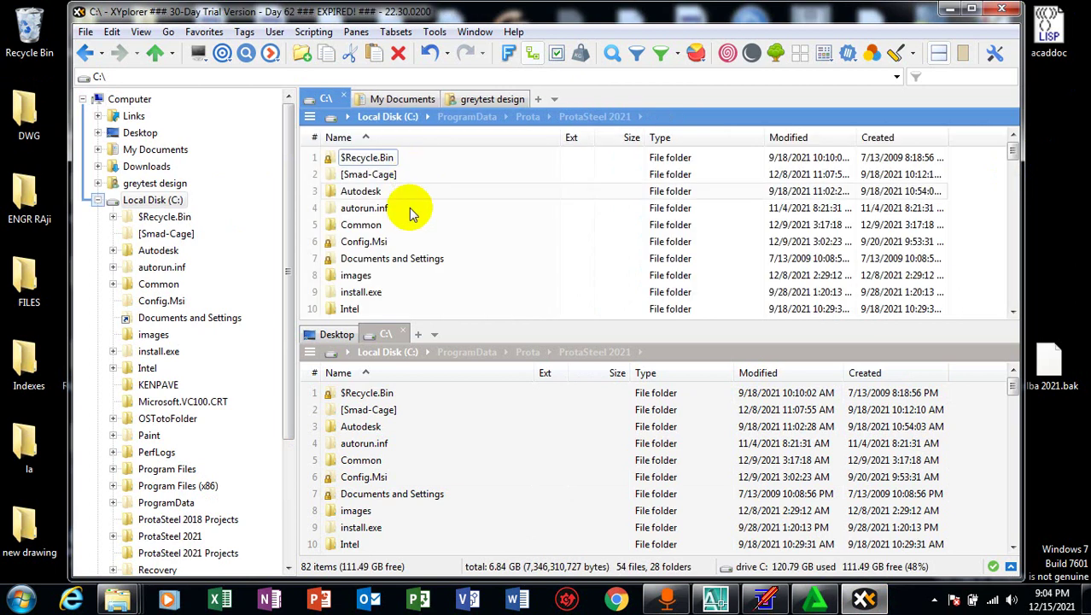
scroll(385, 231, "down", 5)
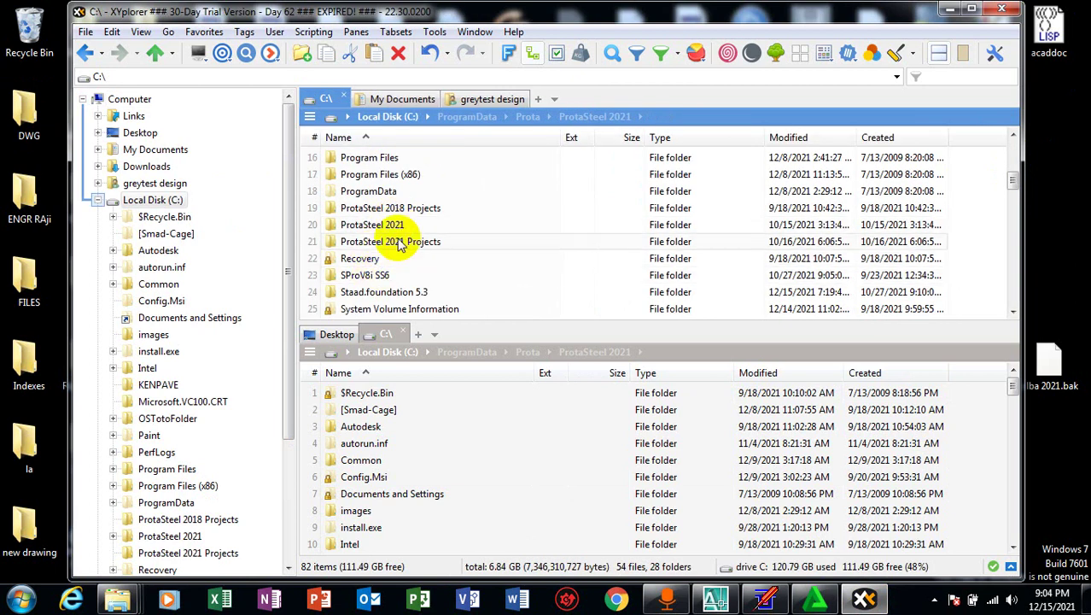
key("BackSpace")
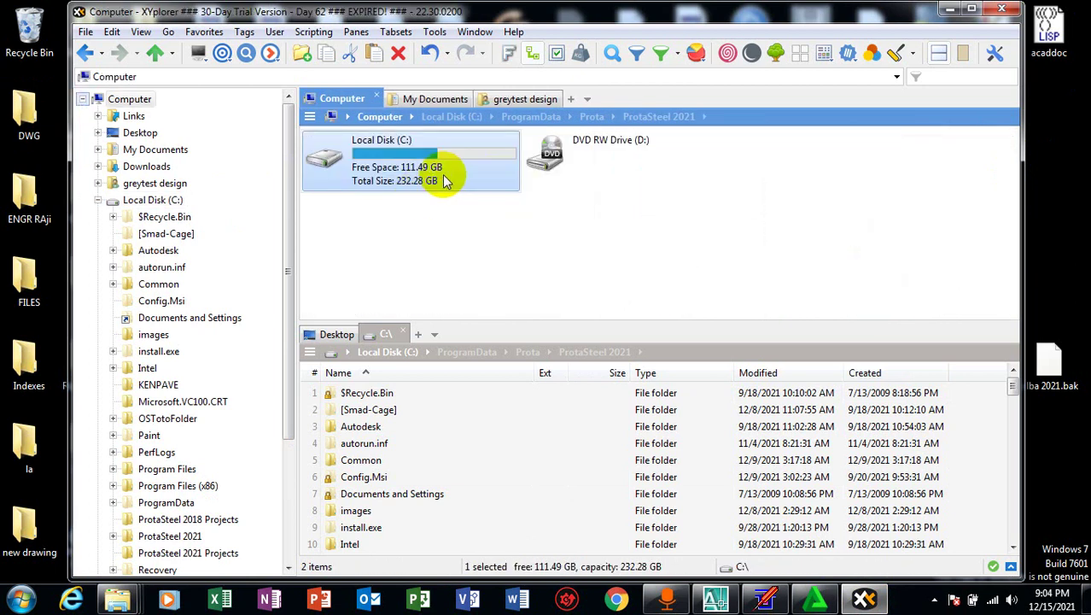
double_click(445, 181)
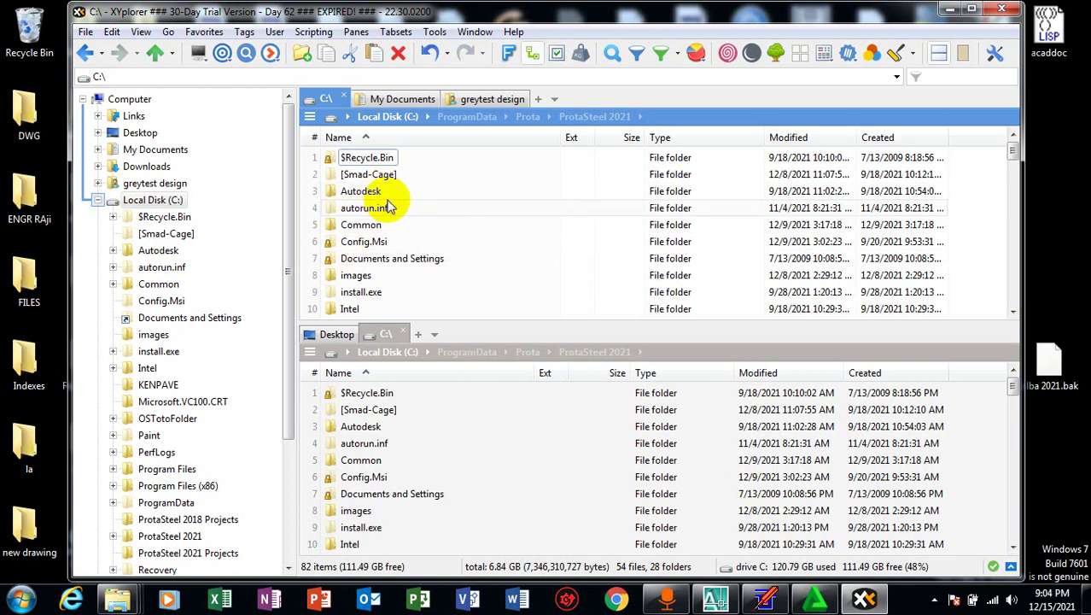
scroll(398, 271, "down", 3)
scroll(398, 272, "down", 1)
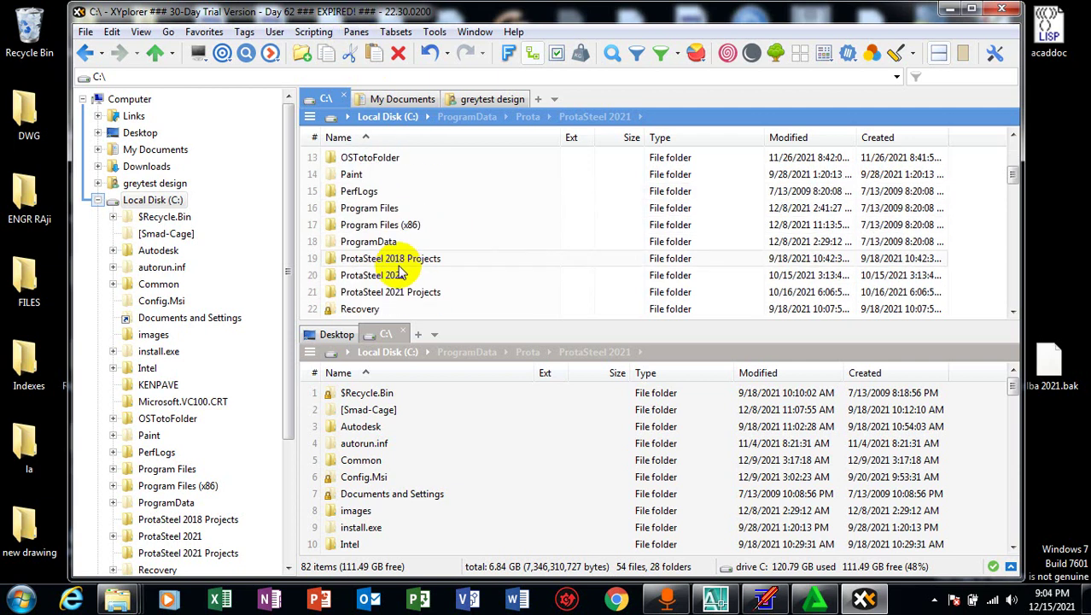
scroll(429, 280, "down", 1)
scroll(431, 280, "down", 2)
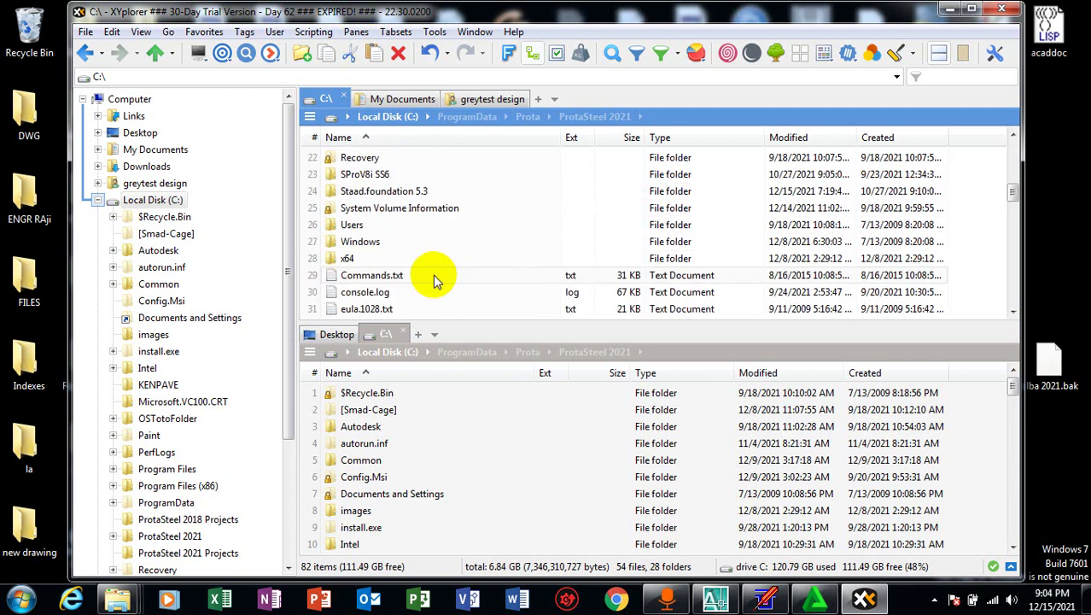
scroll(436, 278, "up", 2)
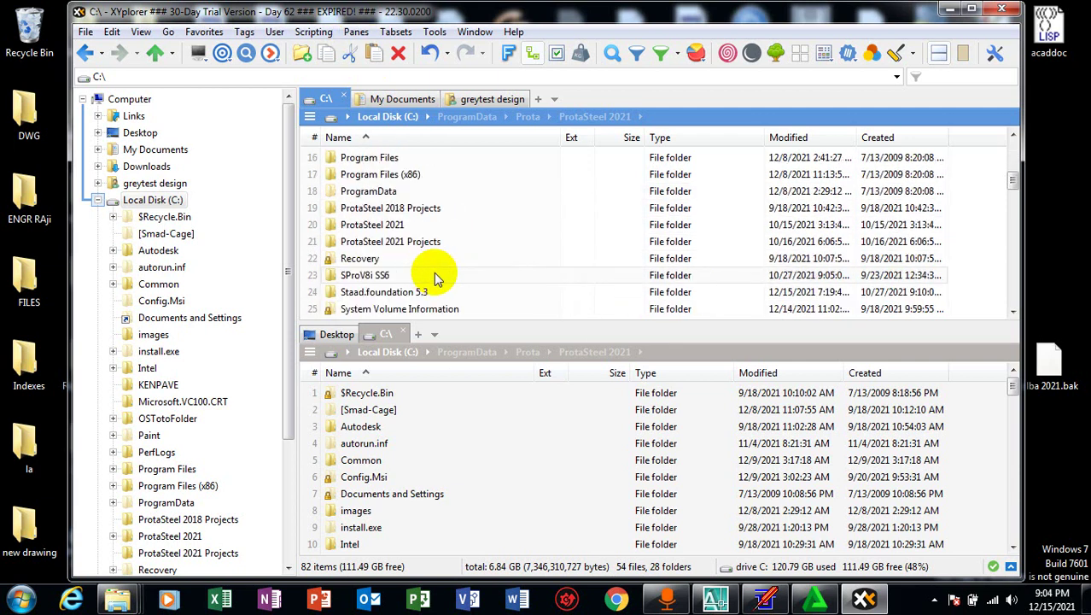
left_click(437, 198)
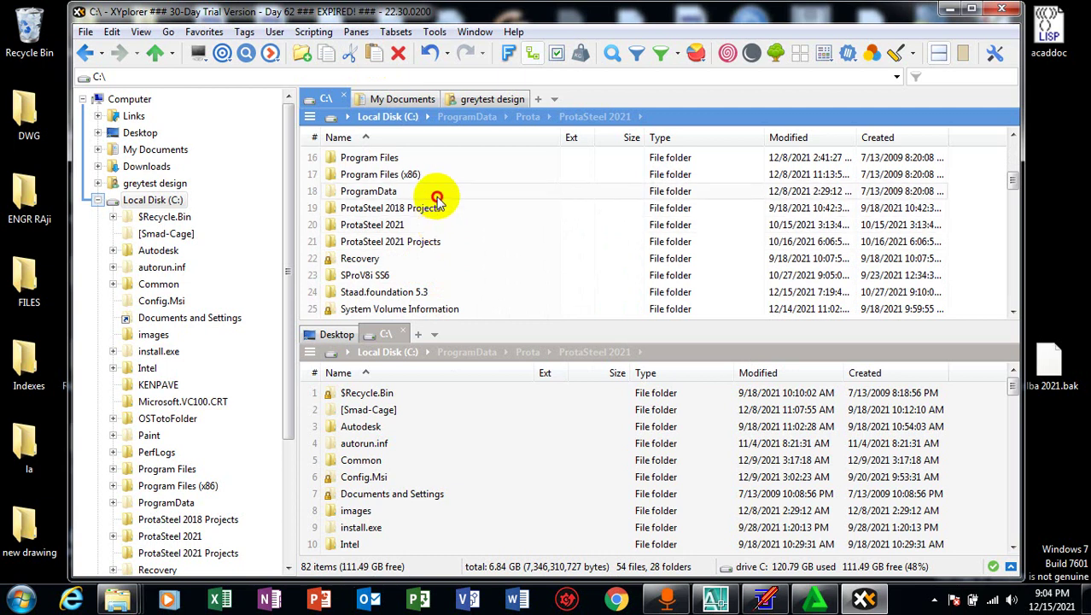
Step: Open the ProgramData folder, then go back up to the C: root
left_click(352, 194)
right_click(352, 192)
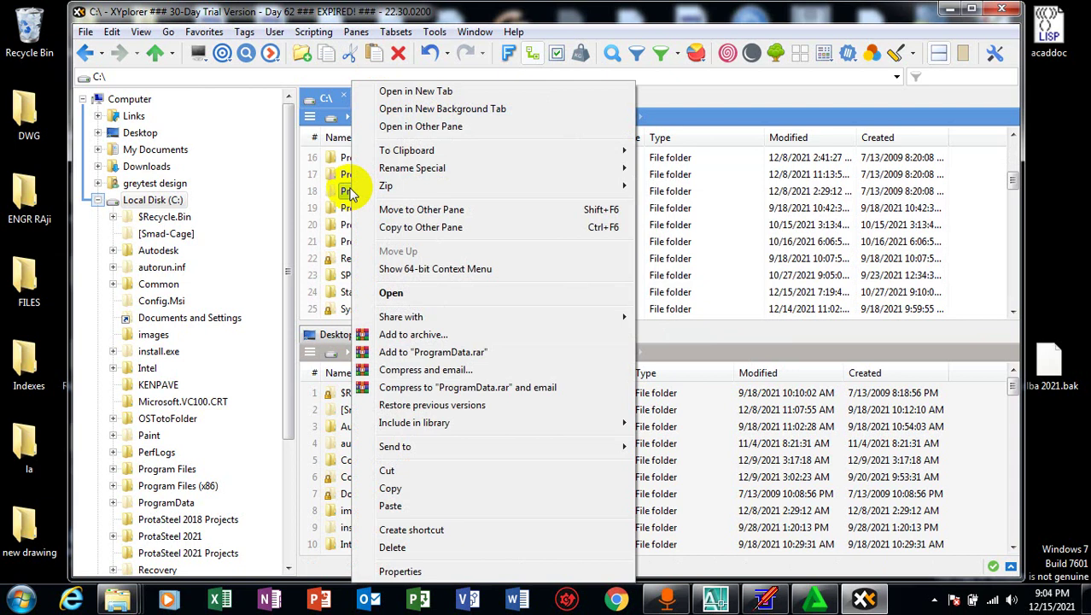
left_click(350, 191)
double_click(350, 191)
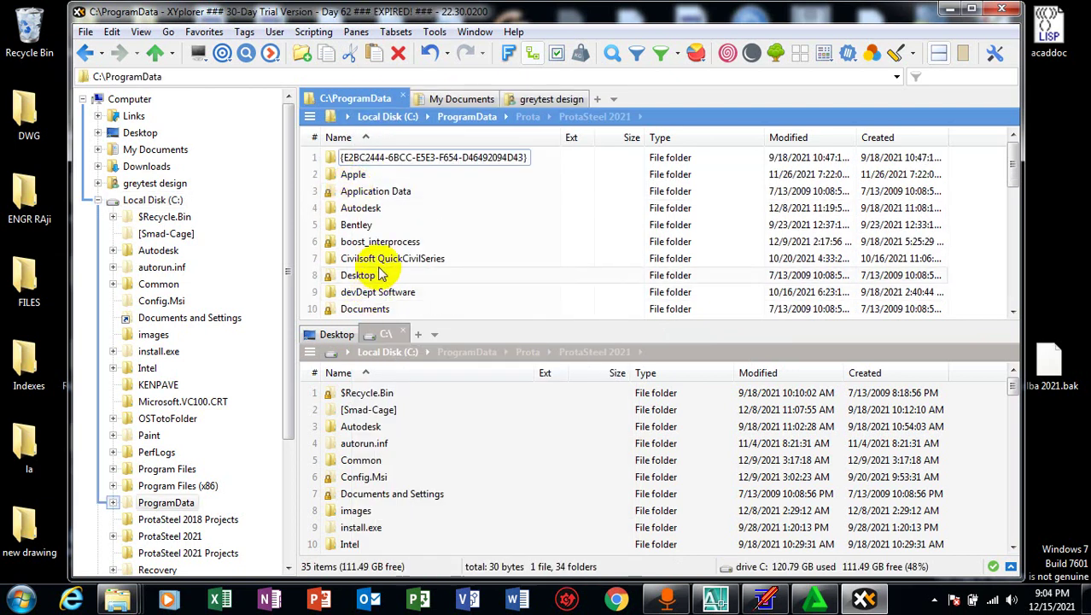
scroll(384, 264, "down", 8)
scroll(391, 242, "up", 1)
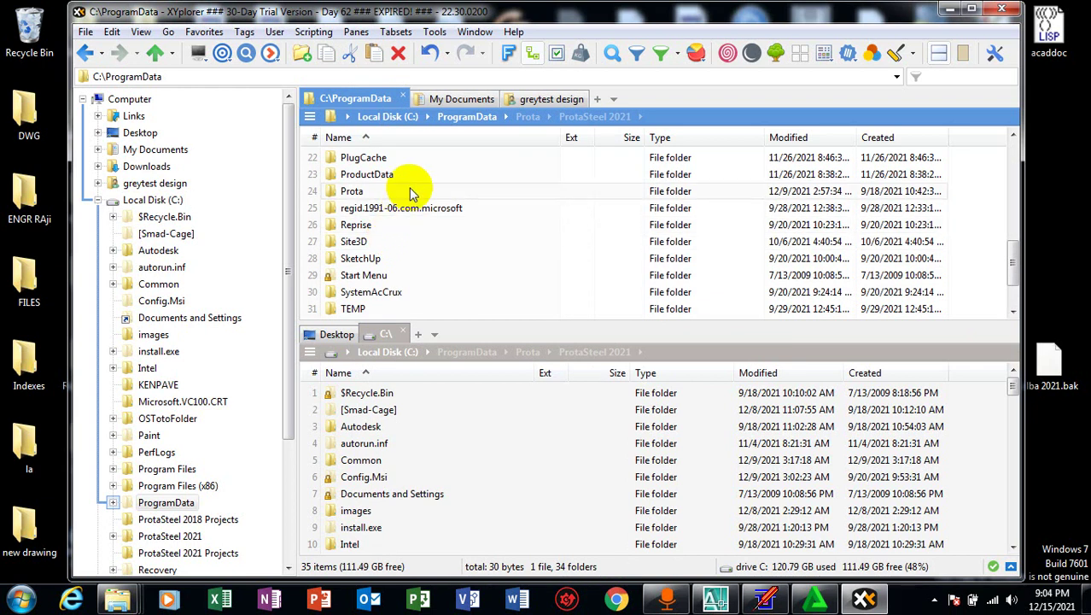
key("BackSpace")
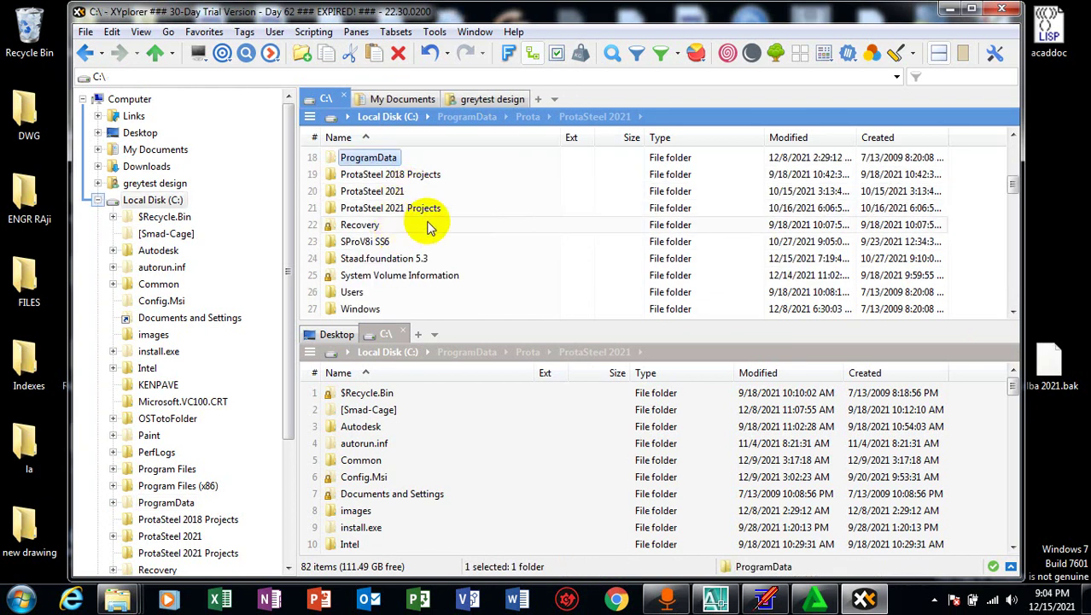
Step: Reopen ProgramData, scroll through its contents, and return to C: again
scroll(450, 207, "down", 3)
scroll(444, 207, "up", 5)
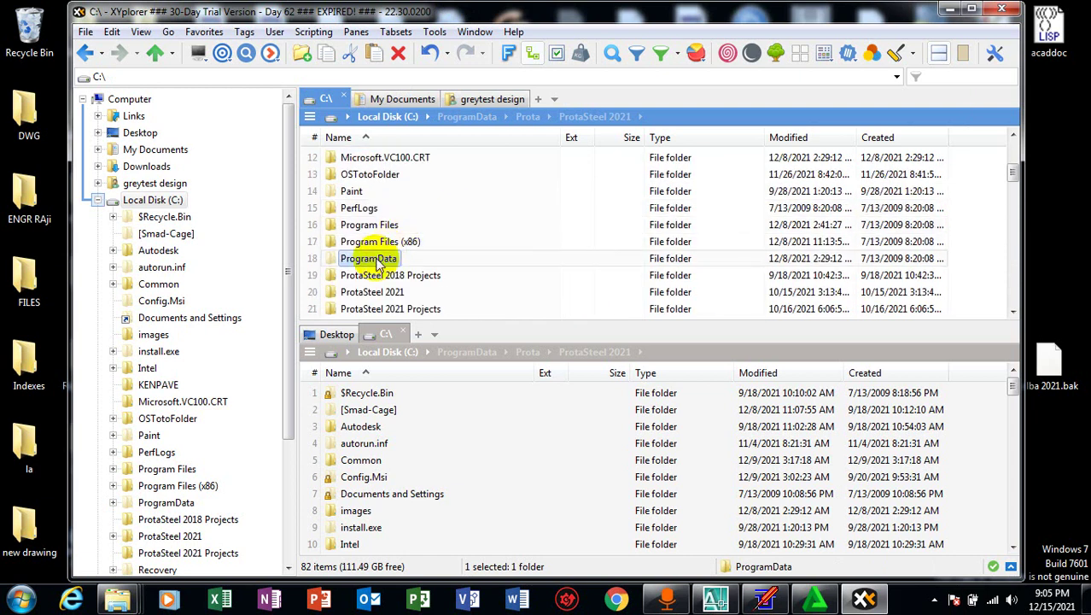
double_click(378, 259)
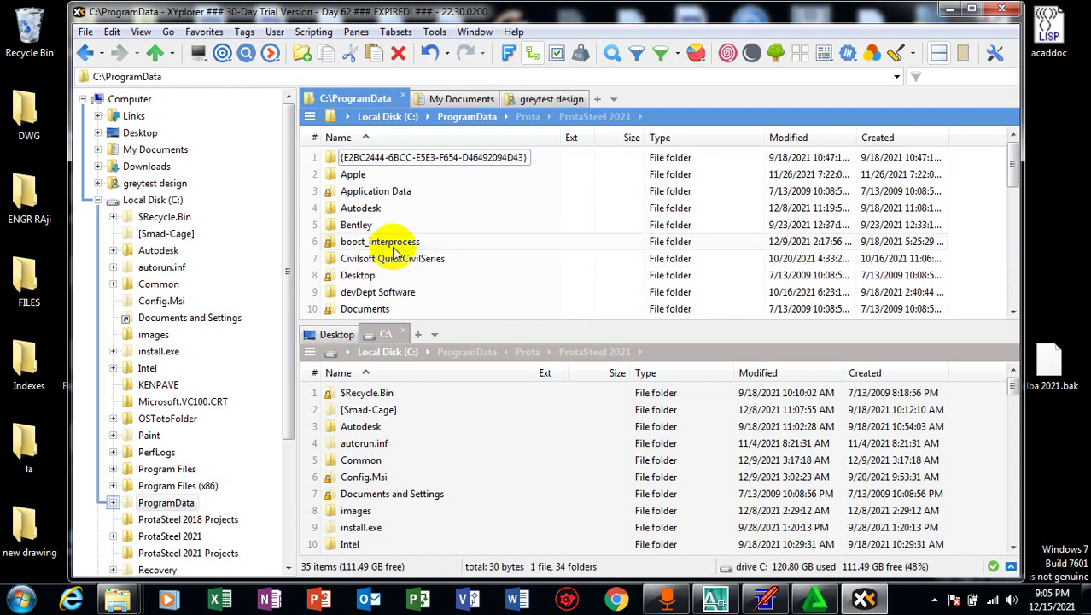
scroll(391, 212, "down", 6)
scroll(391, 205, "up", 6)
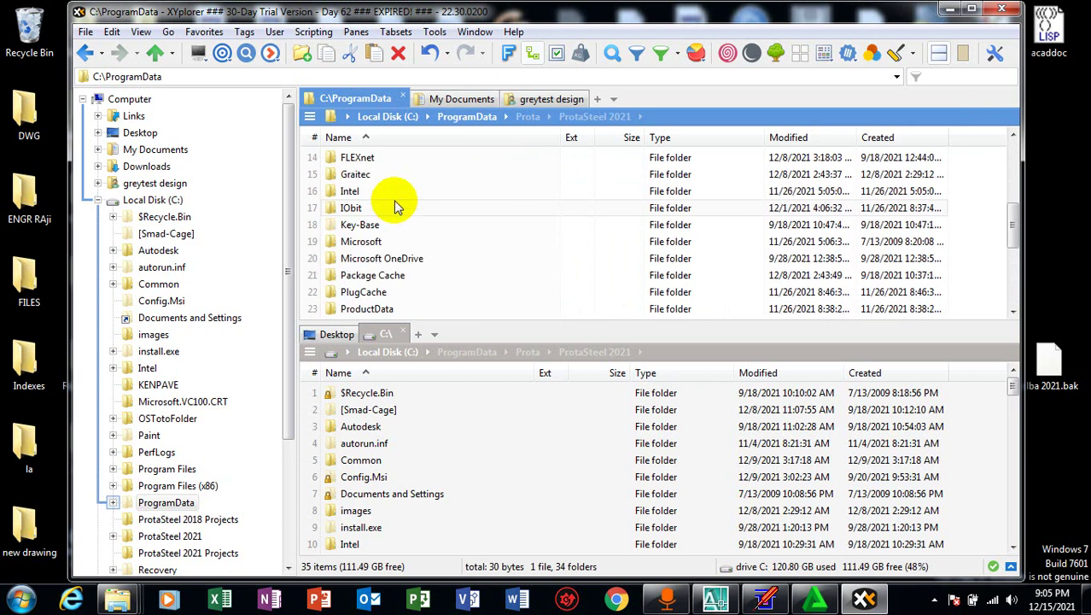
scroll(396, 186, "down", 8)
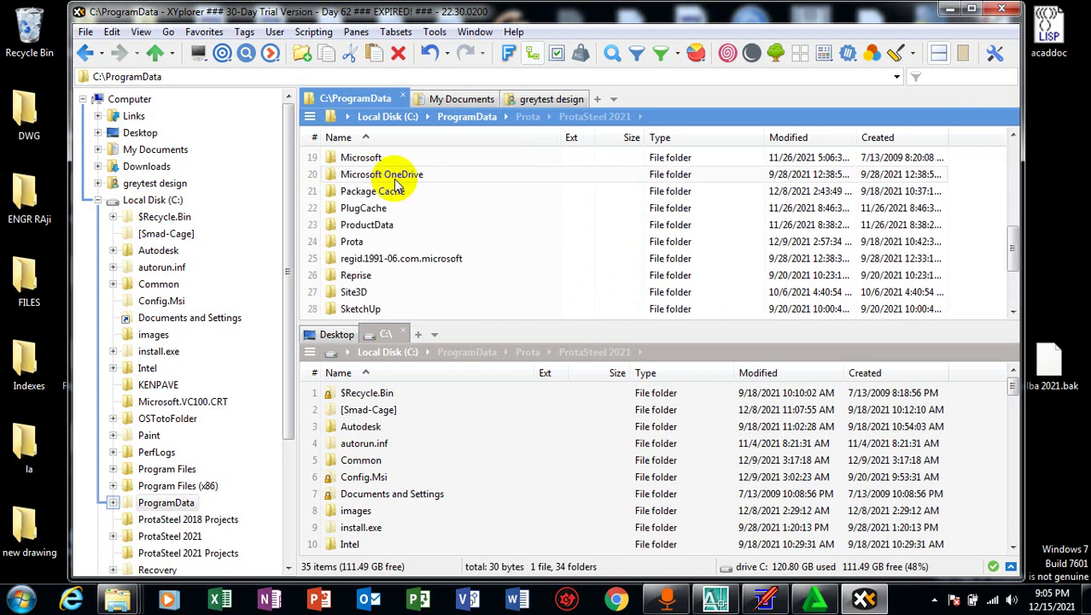
scroll(392, 187, "up", 2)
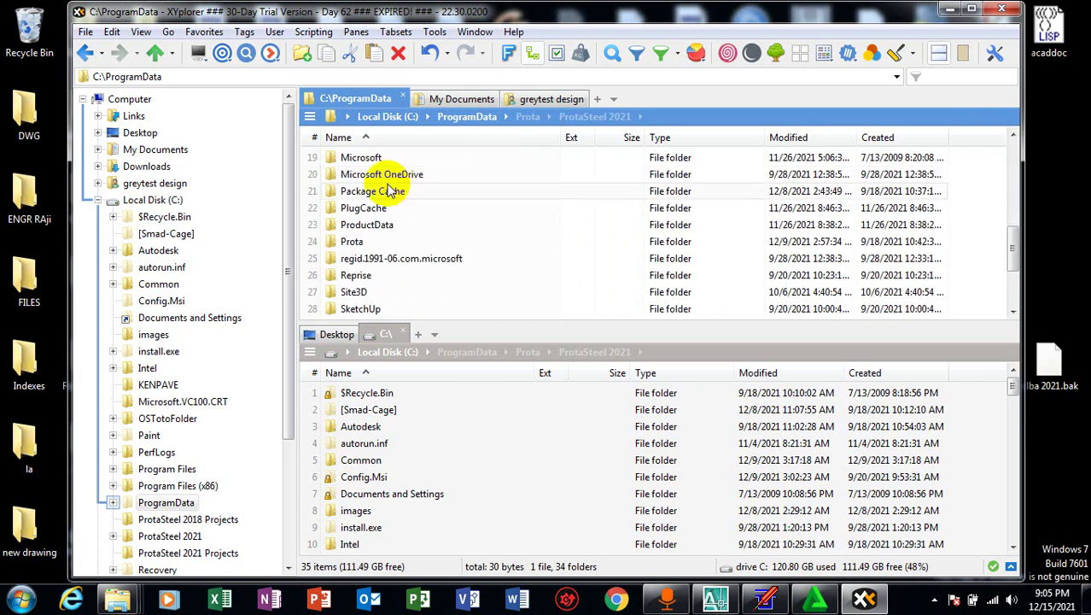
scroll(367, 218, "down", 1)
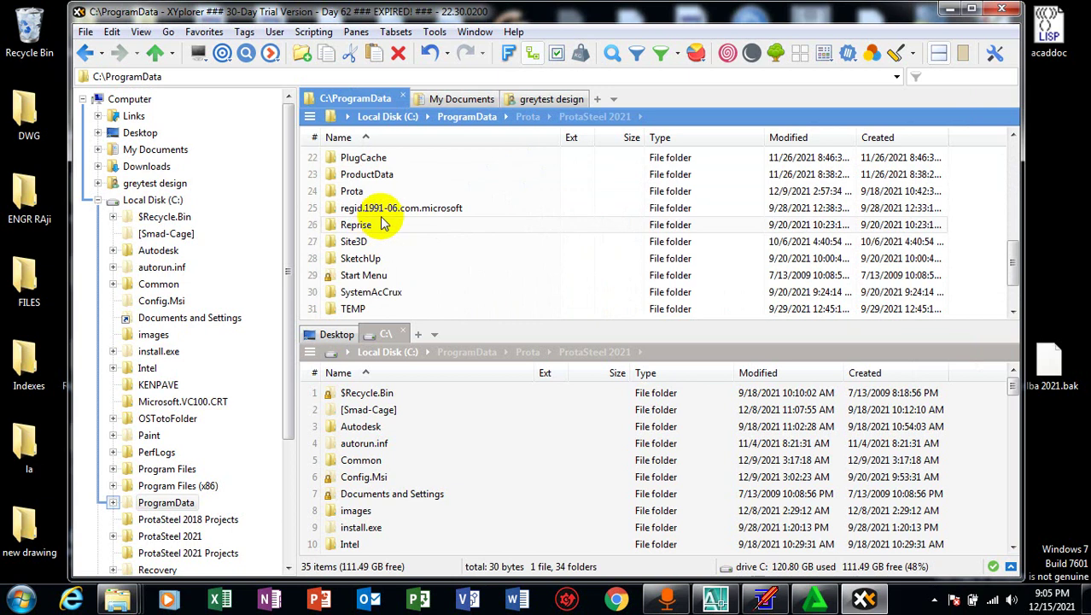
key("BackSpace")
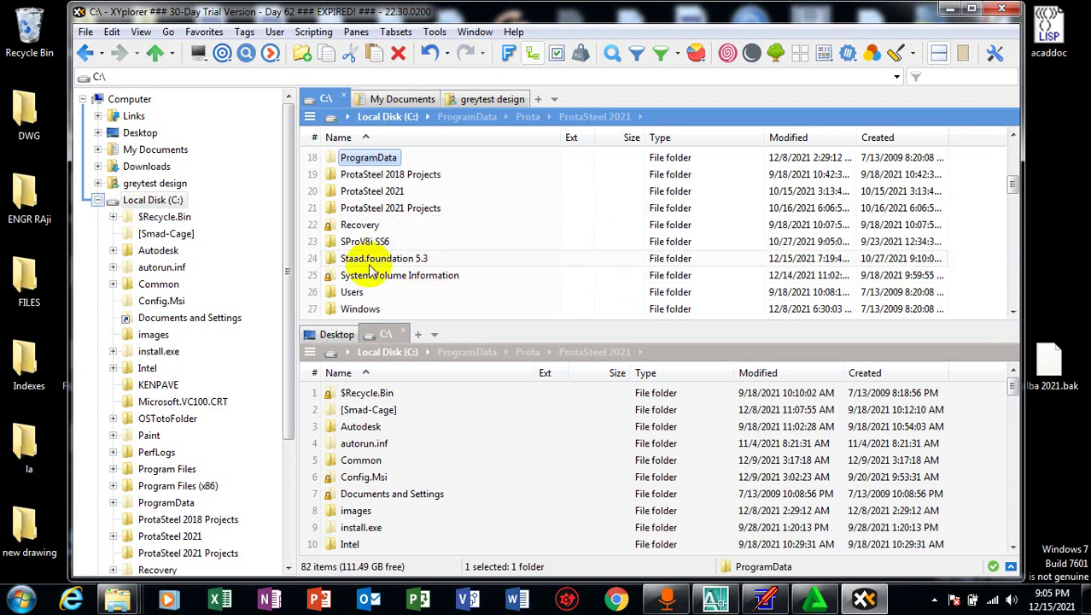
Step: Briefly select the Common folder, then use Back to return the pane to C:\
right_click(989, 235)
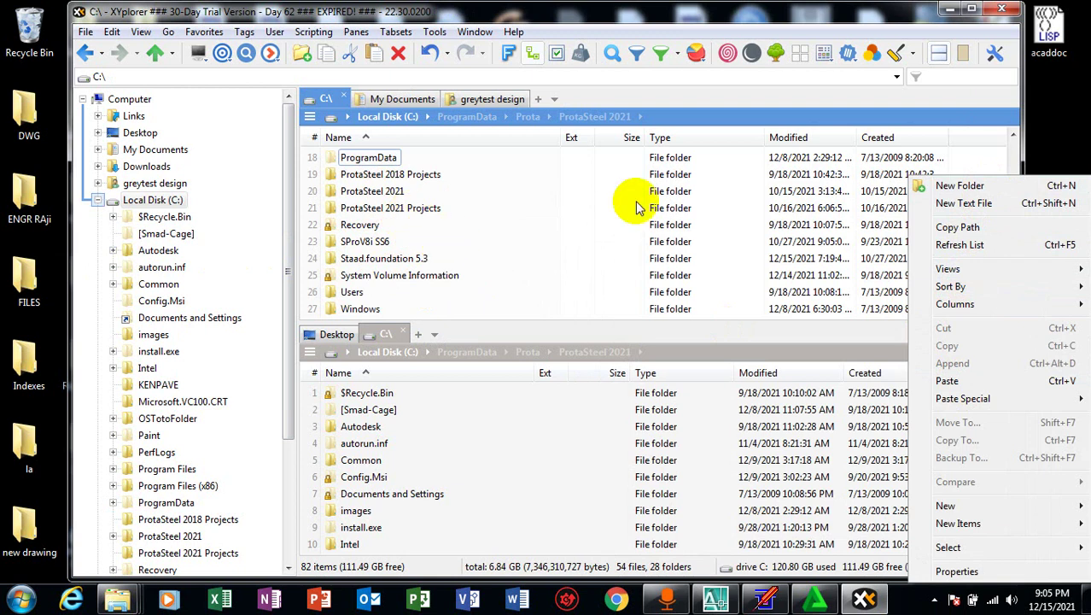
left_click(985, 166)
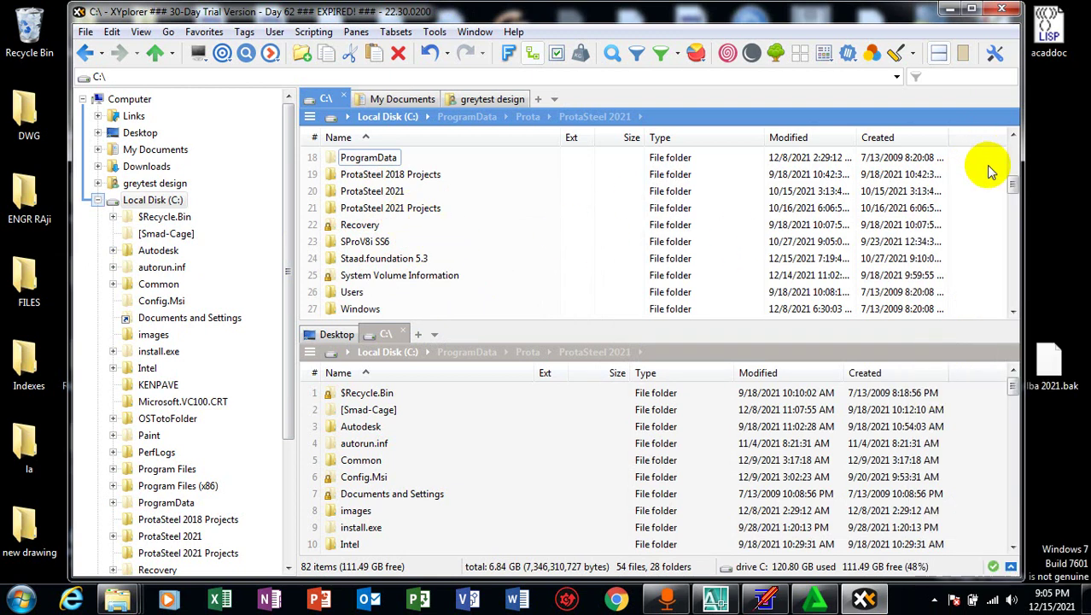
scroll(912, 269, "up", 6)
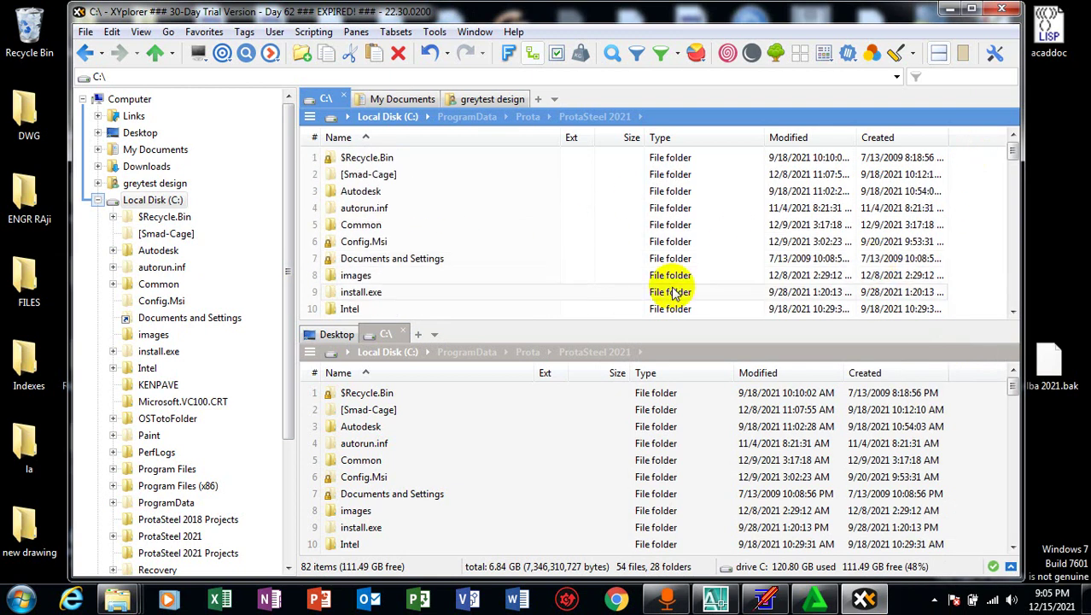
left_click(365, 225)
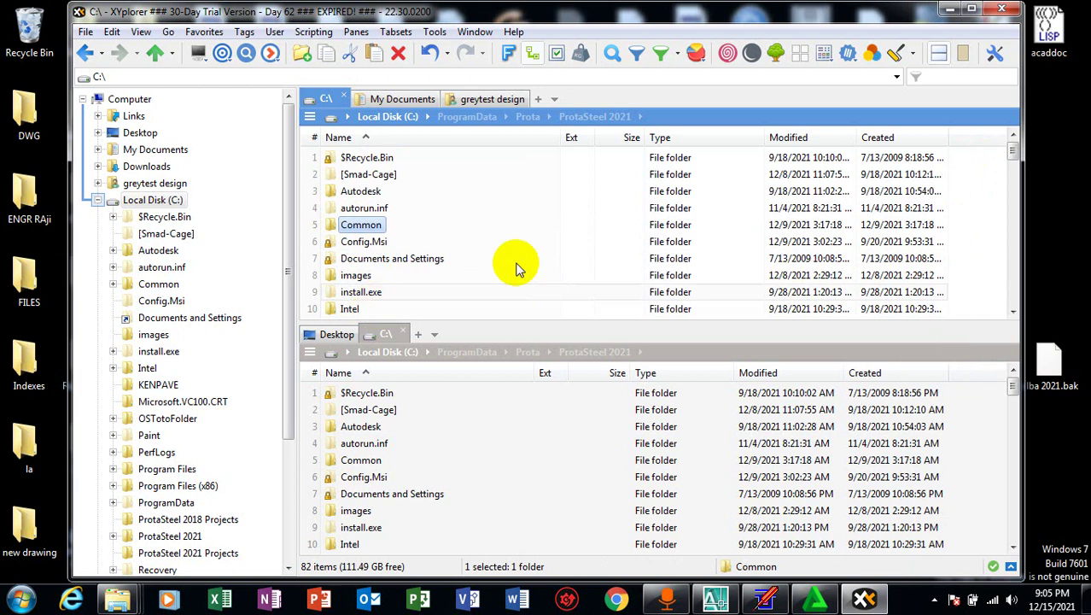
left_click(973, 205)
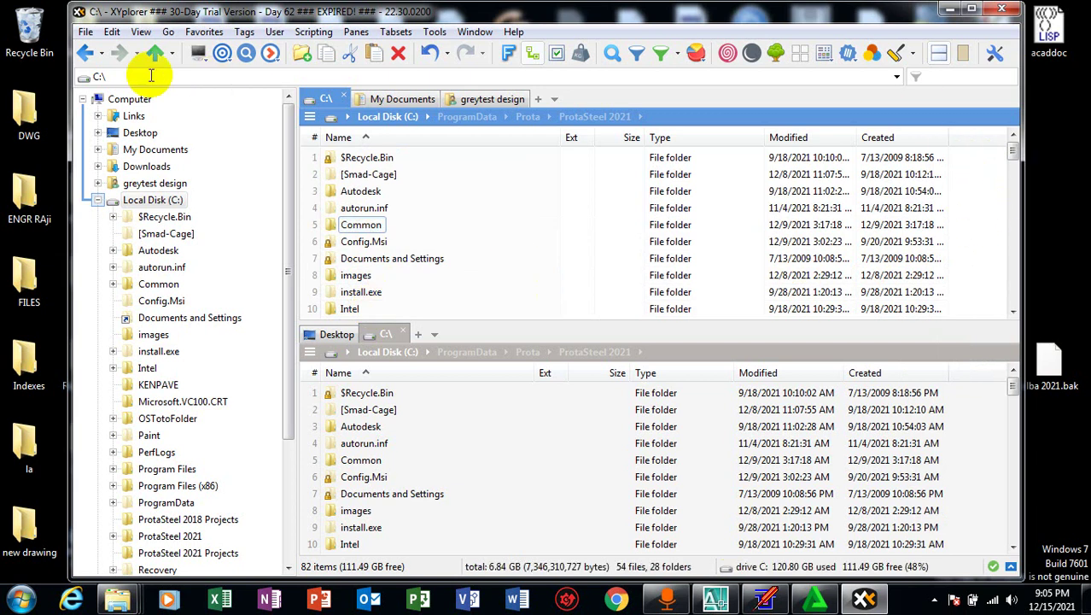
left_click(83, 57)
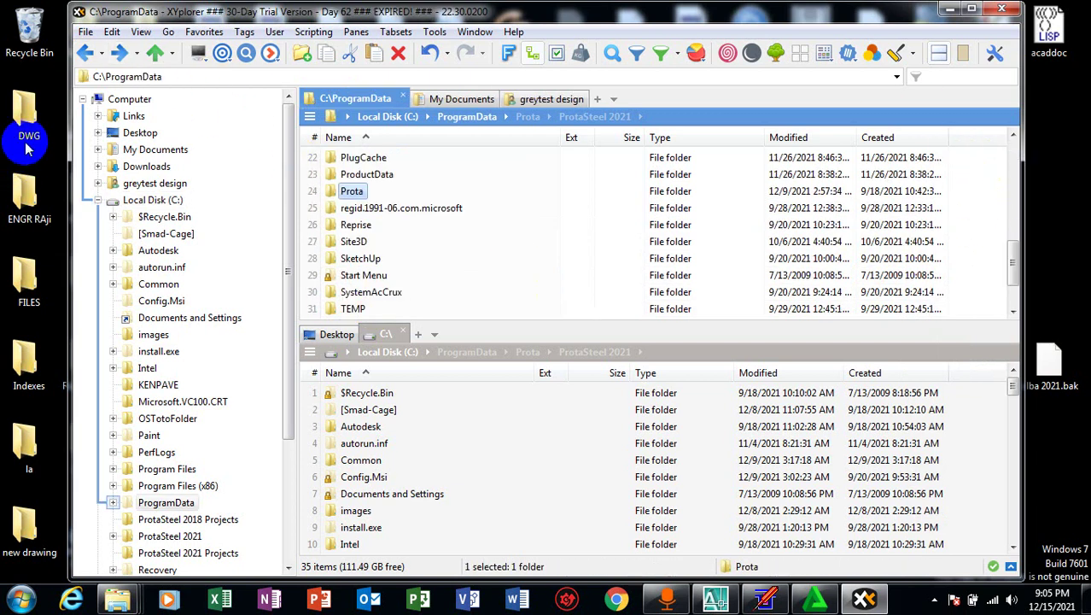
left_click(84, 56)
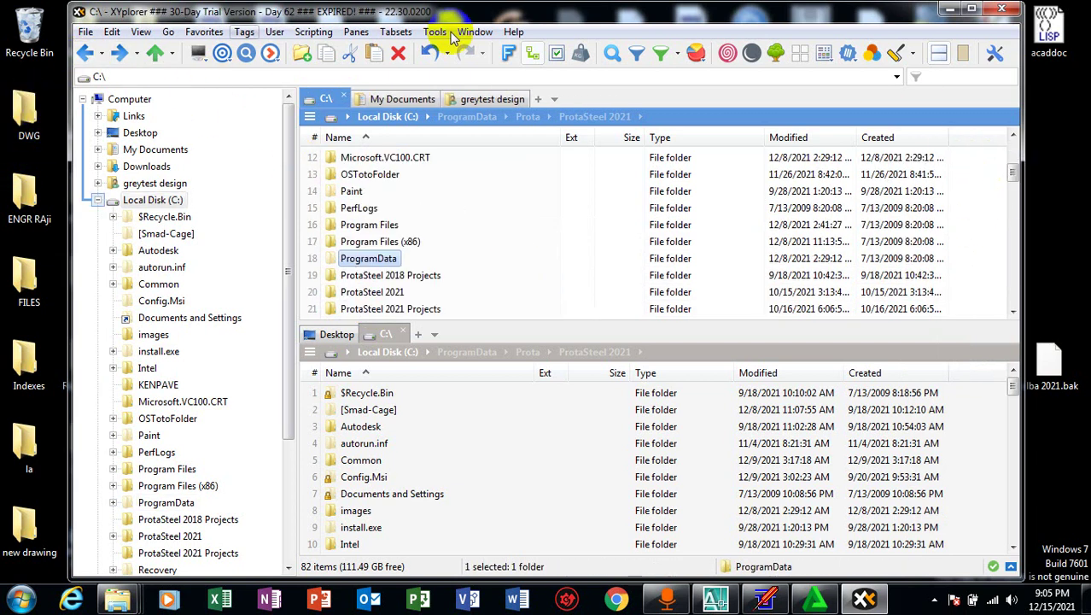
Step: Close XYplorer and switch to the proto Explorer window
left_click(1000, 14)
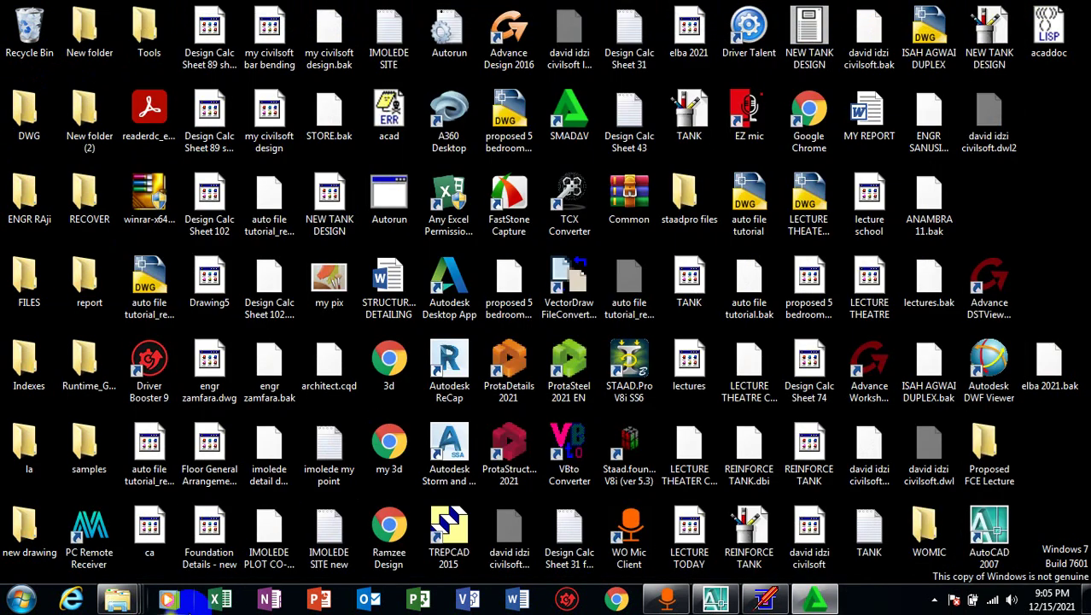
mouse_move(128, 601)
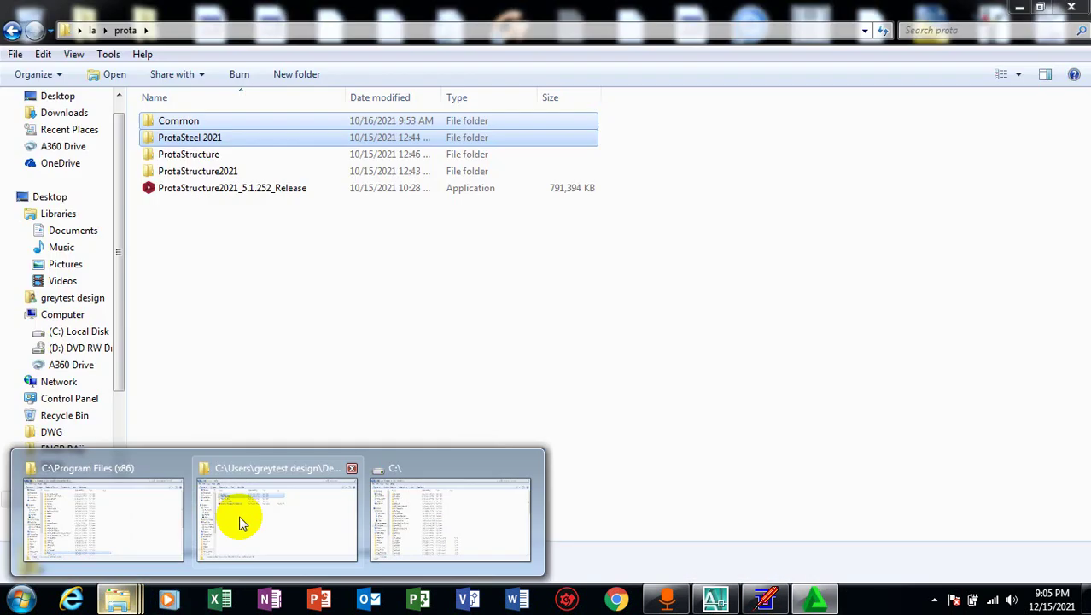
left_click(240, 521)
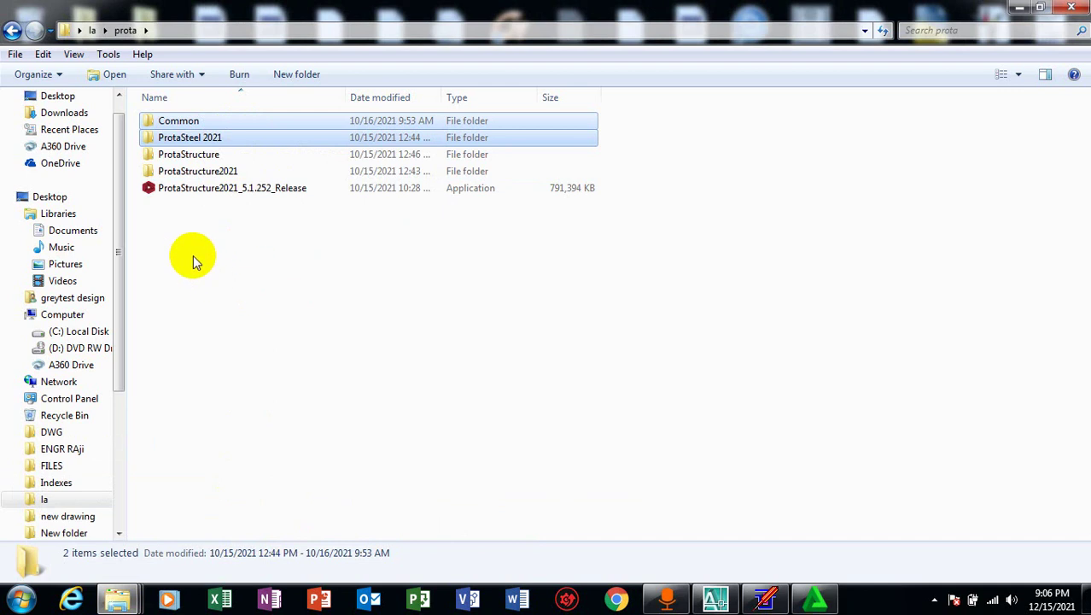
Step: Copy the ProtaStructure folder, then copy Common and ProtaStructure together
left_click(220, 157)
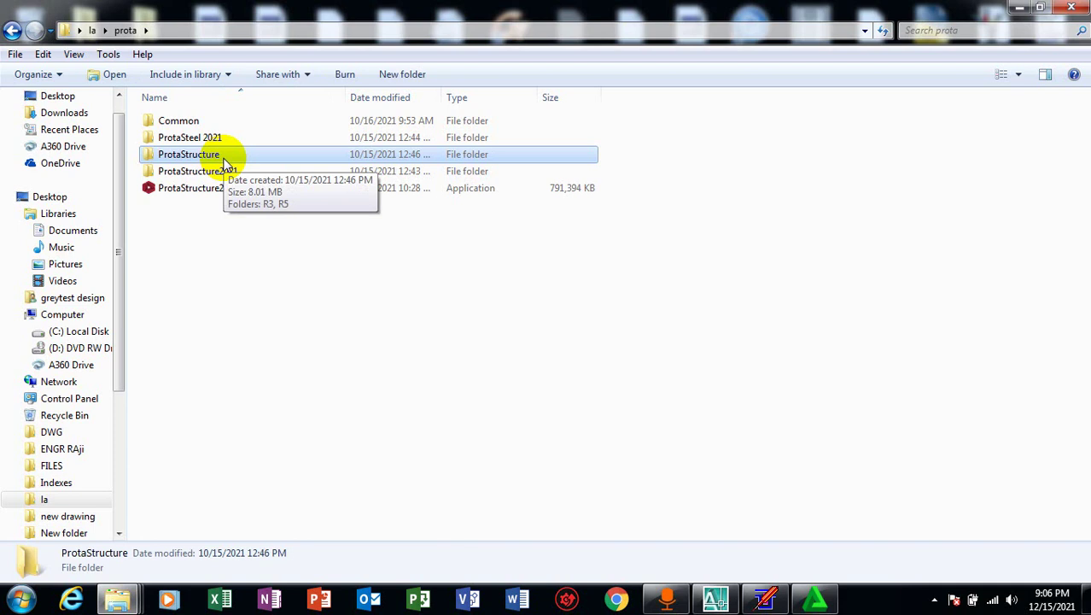
right_click(225, 162)
left_click(263, 398)
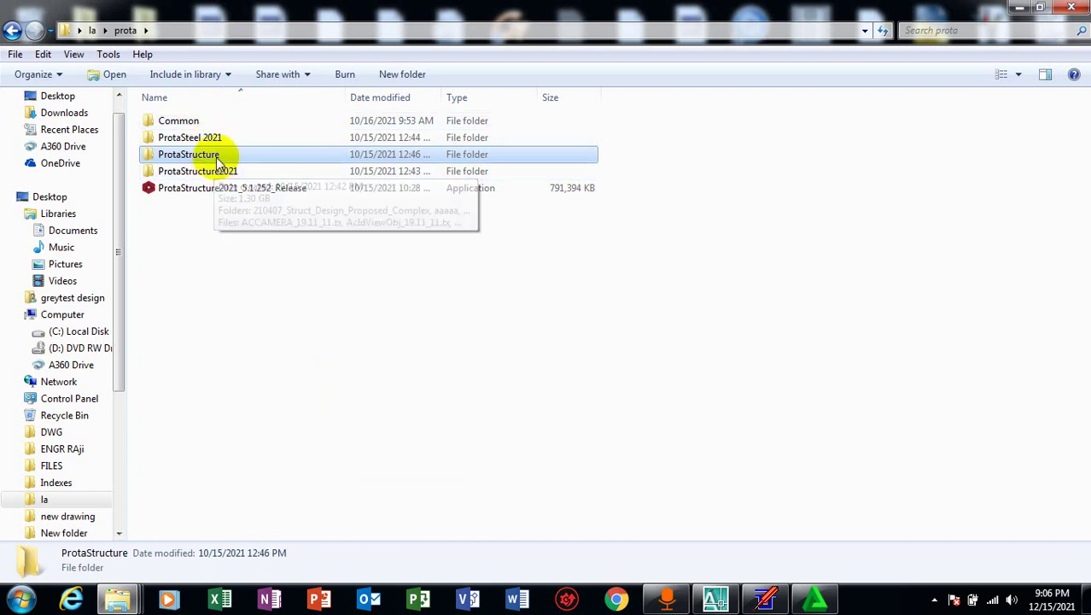
left_click(214, 124, "ctrl")
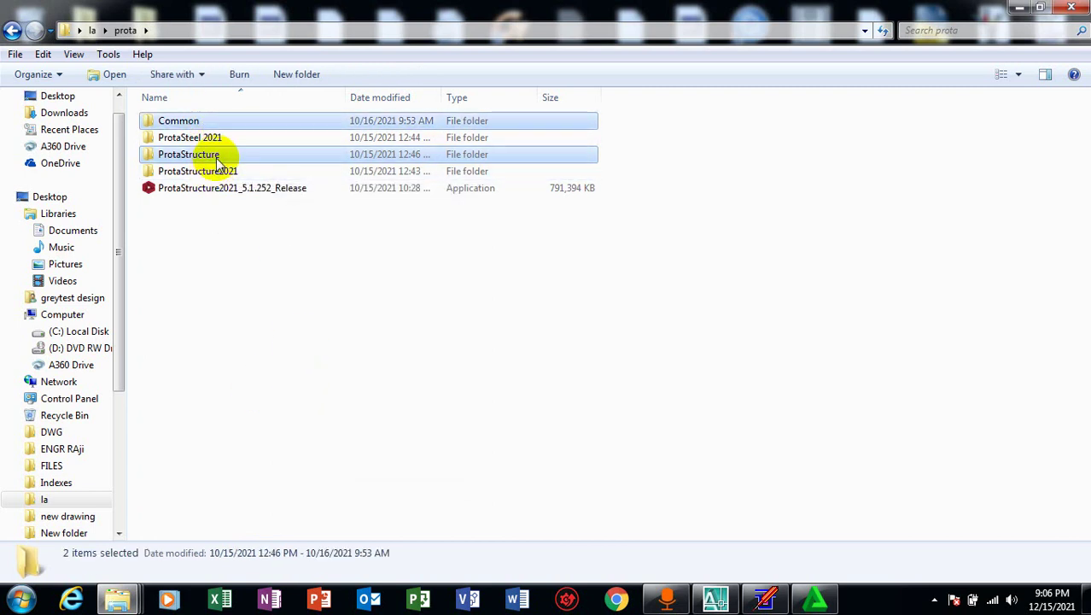
right_click(216, 159)
left_click(252, 359)
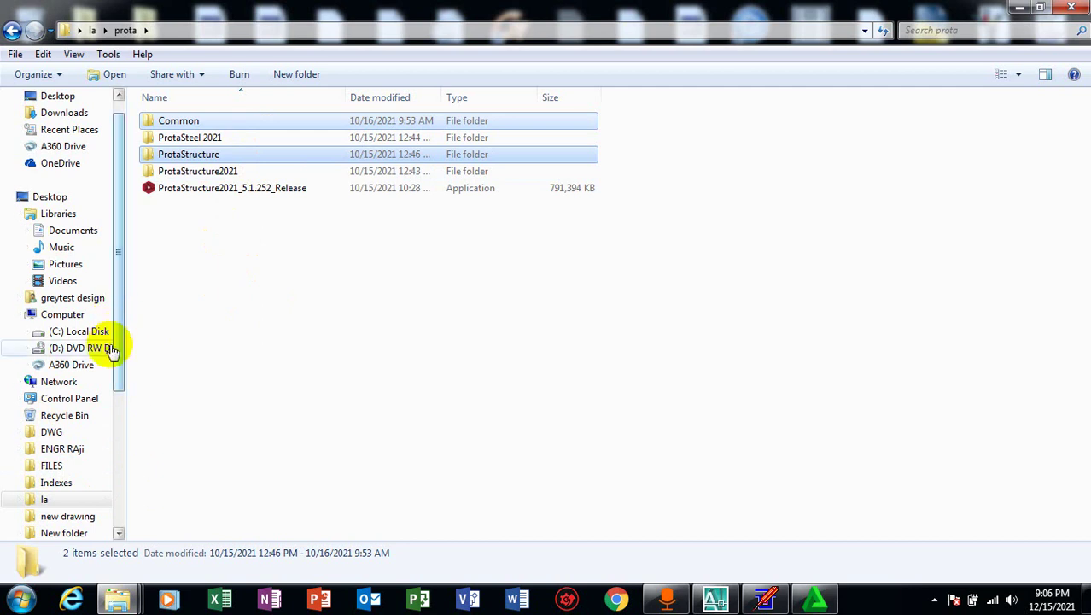
Step: Copy the two selected folders once more and show the Computer drives view
scroll(119, 333, "up", 1)
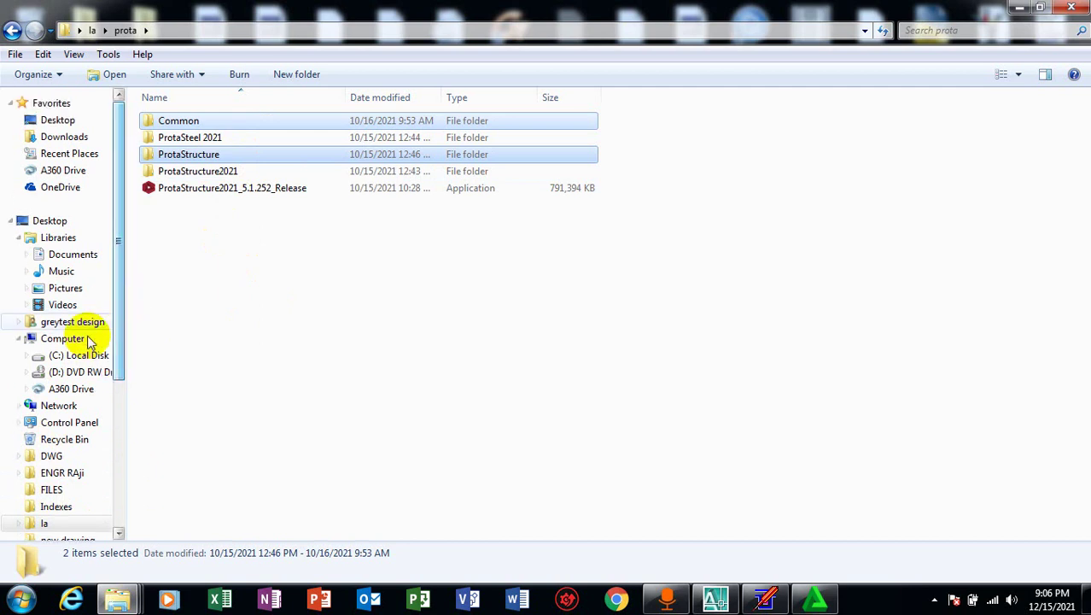
right_click(271, 155)
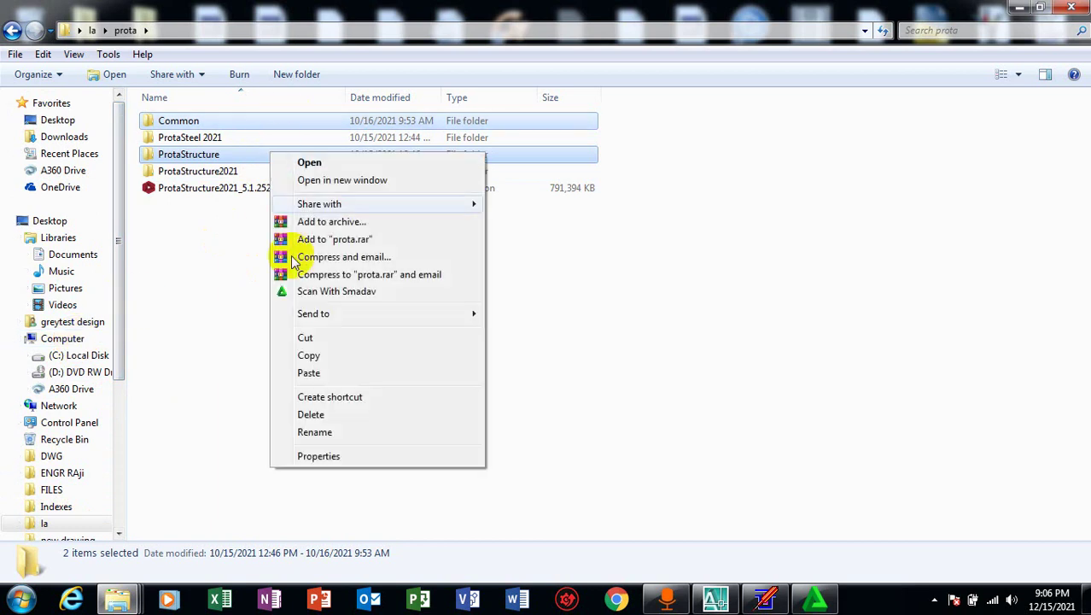
left_click(309, 357)
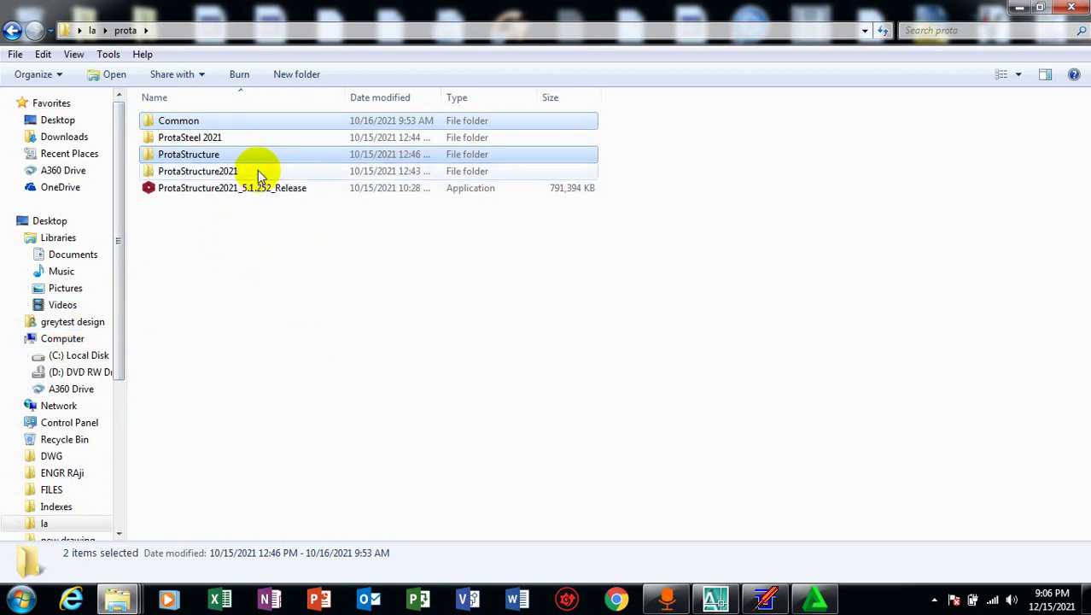
left_click(68, 341)
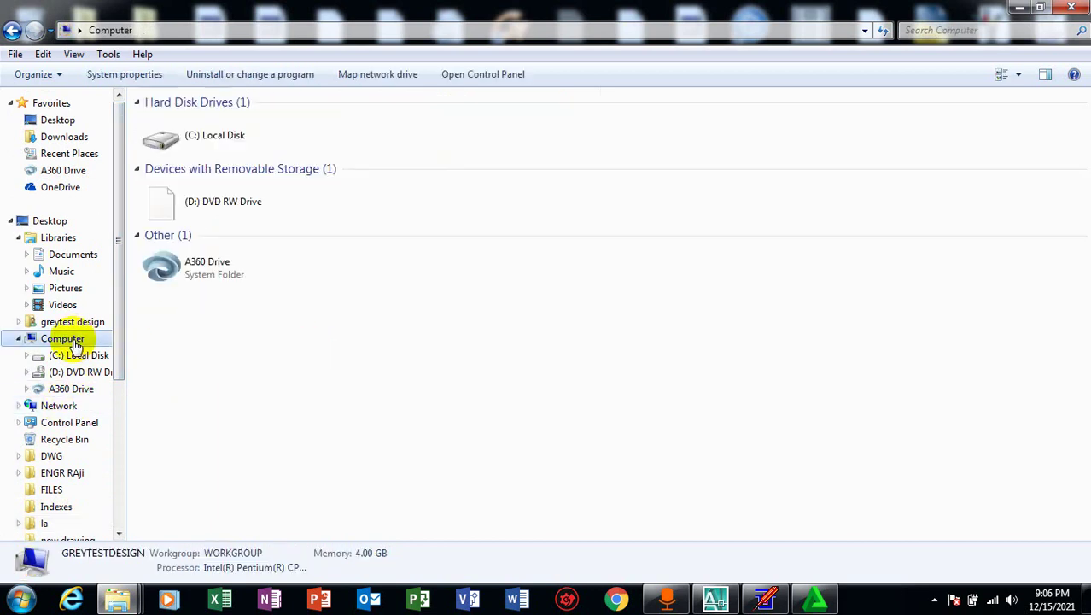
Step: Browse from C: through Users, the profile folder, AppData and Roaming into the Prota folder
double_click(257, 134)
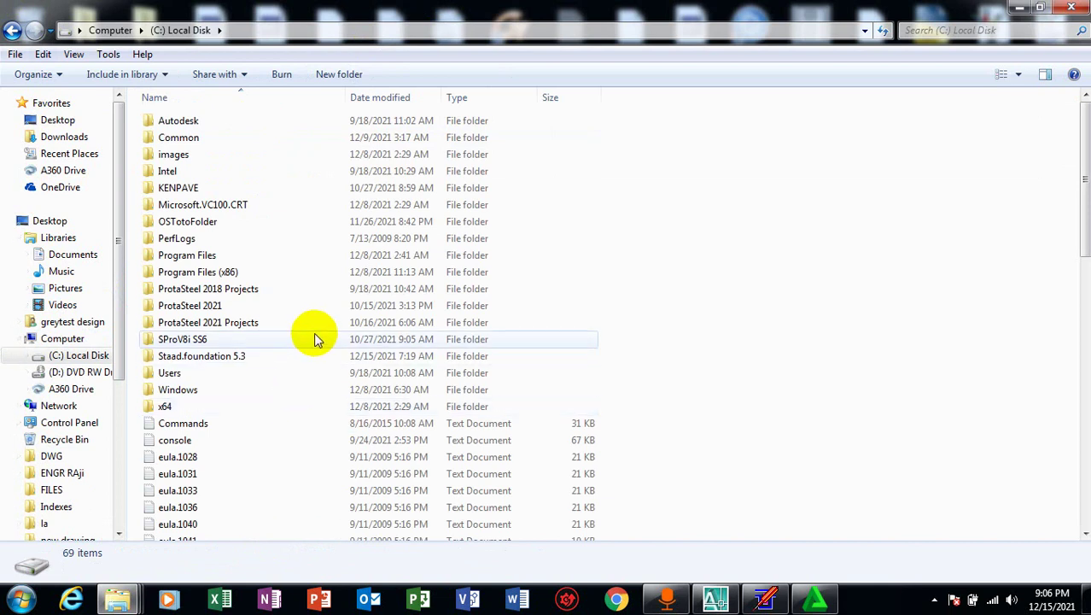
double_click(173, 373)
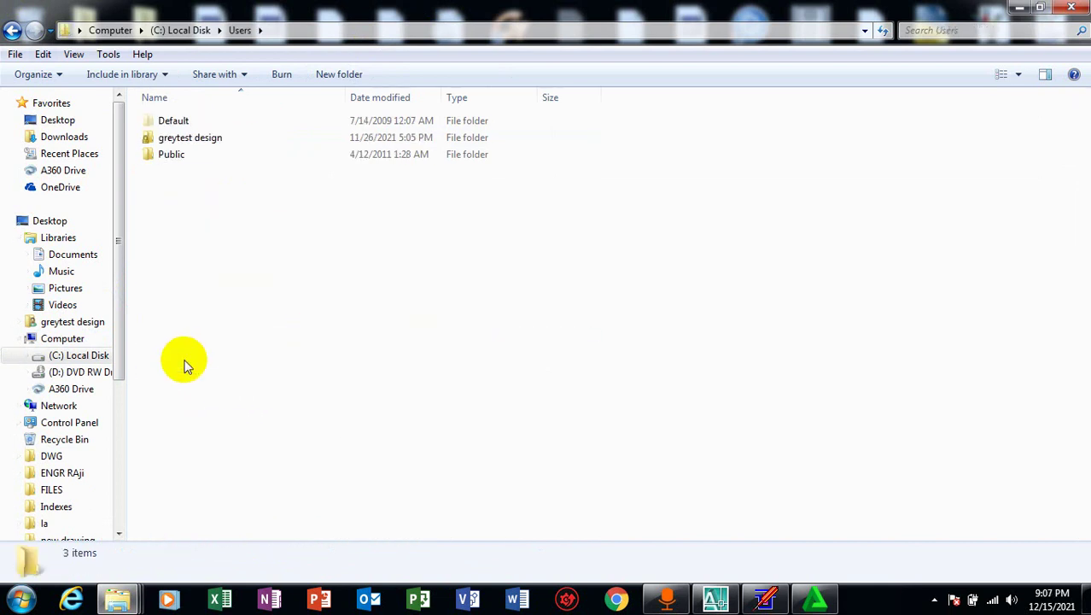
double_click(245, 139)
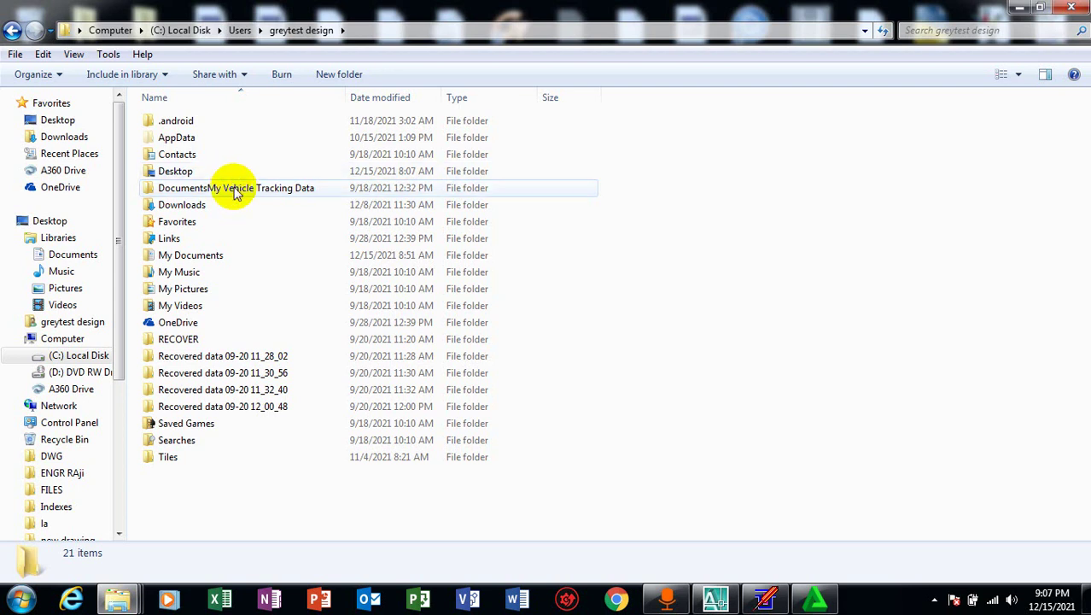
double_click(237, 138)
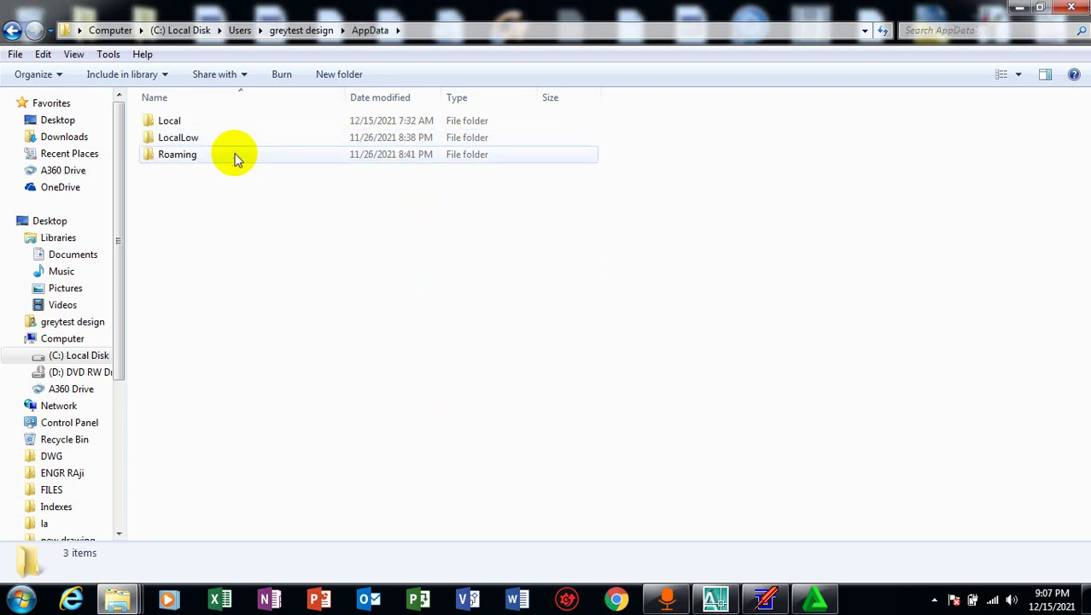
double_click(236, 157)
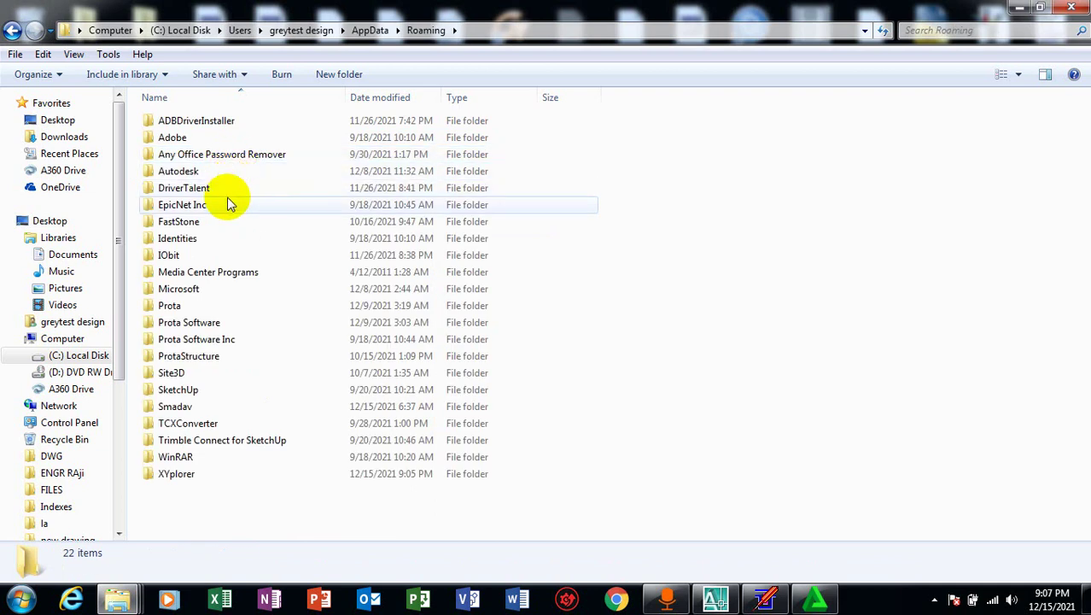
double_click(253, 308)
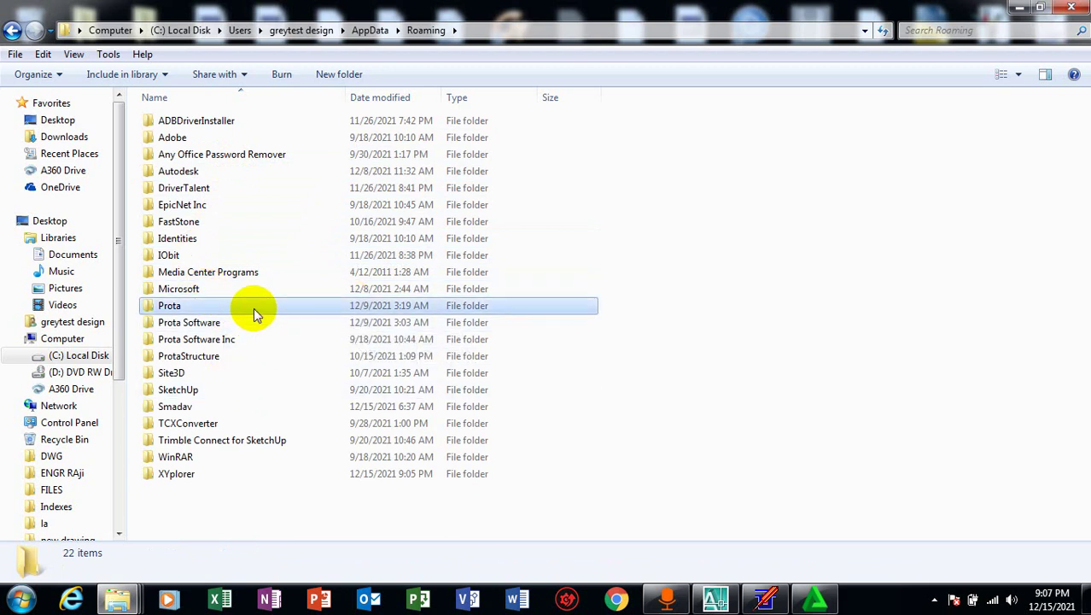
Step: Look inside the Roaming\Prota Software folder, then return to the Roaming\Prota folder
left_click(13, 32)
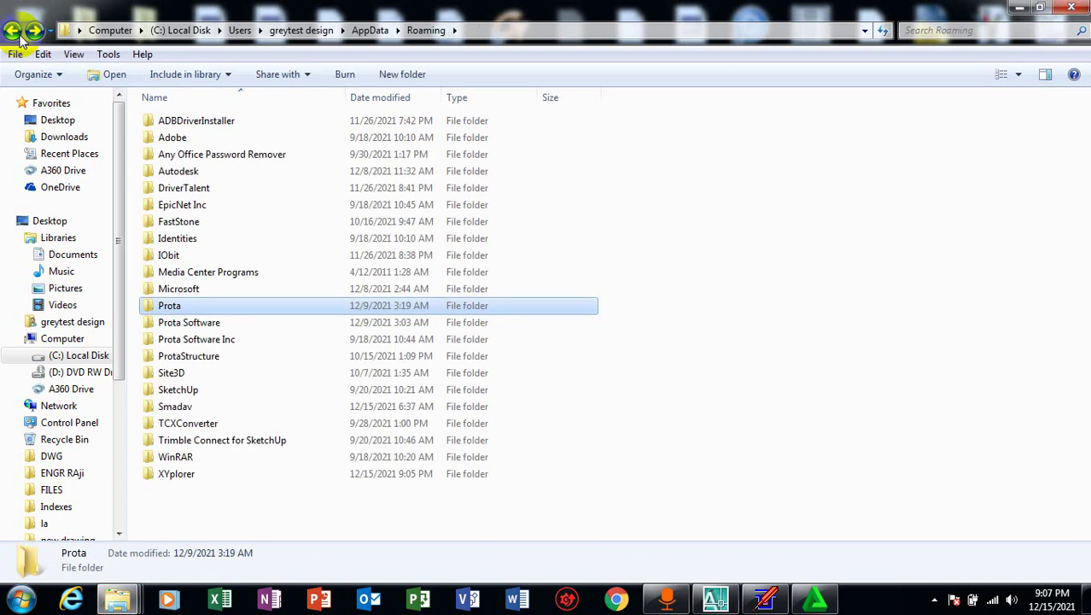
double_click(230, 323)
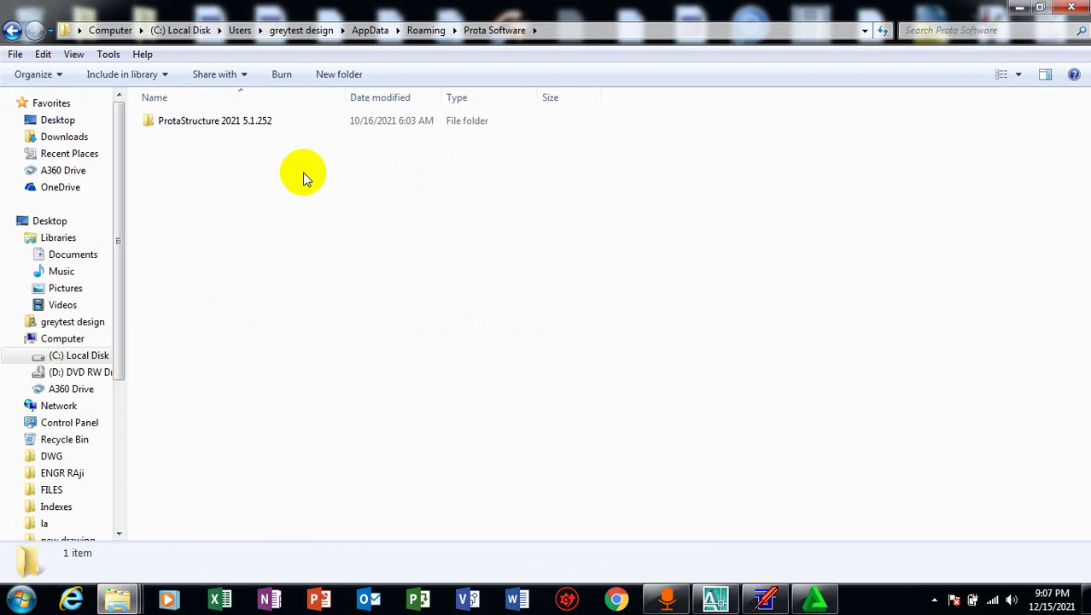
left_click(10, 32)
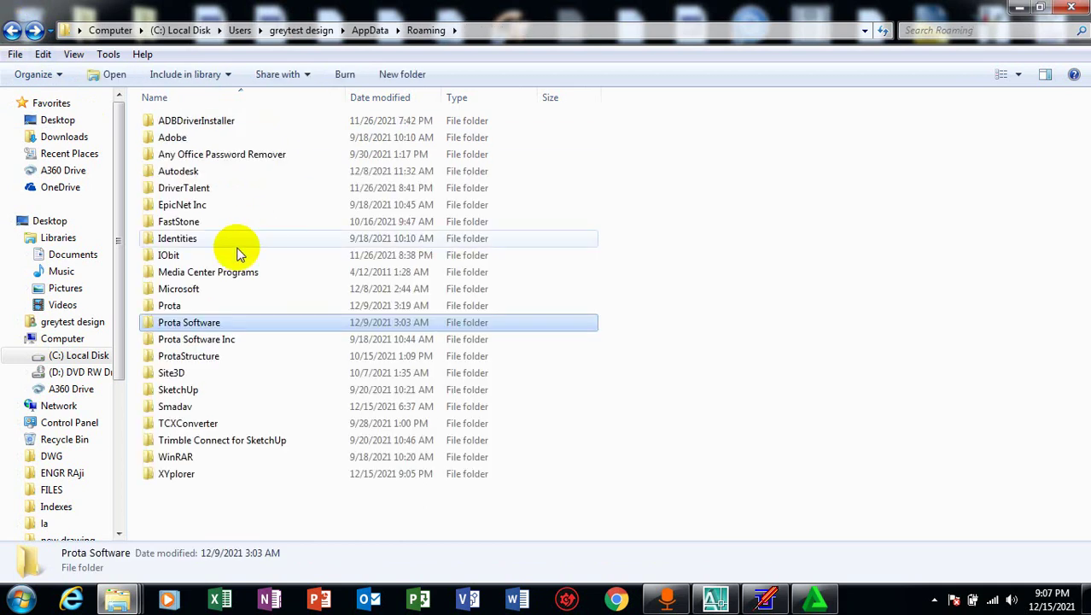
double_click(200, 307)
Step: Close the Prota folder's context menu without pasting, return to Roaming, and minimize Explorer
left_click(323, 196)
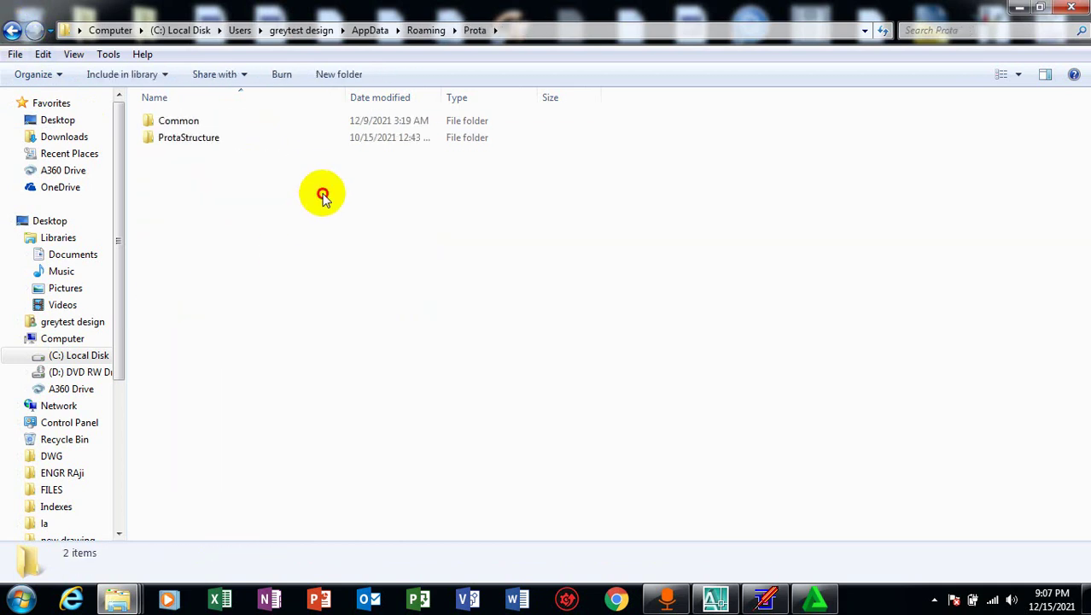
right_click(323, 196)
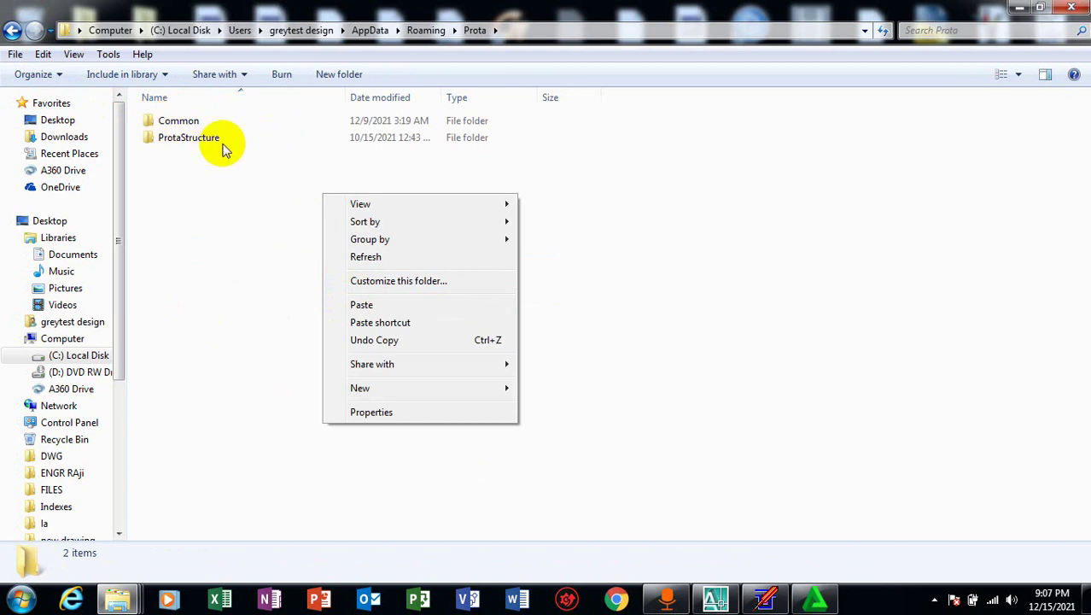
left_click(275, 186)
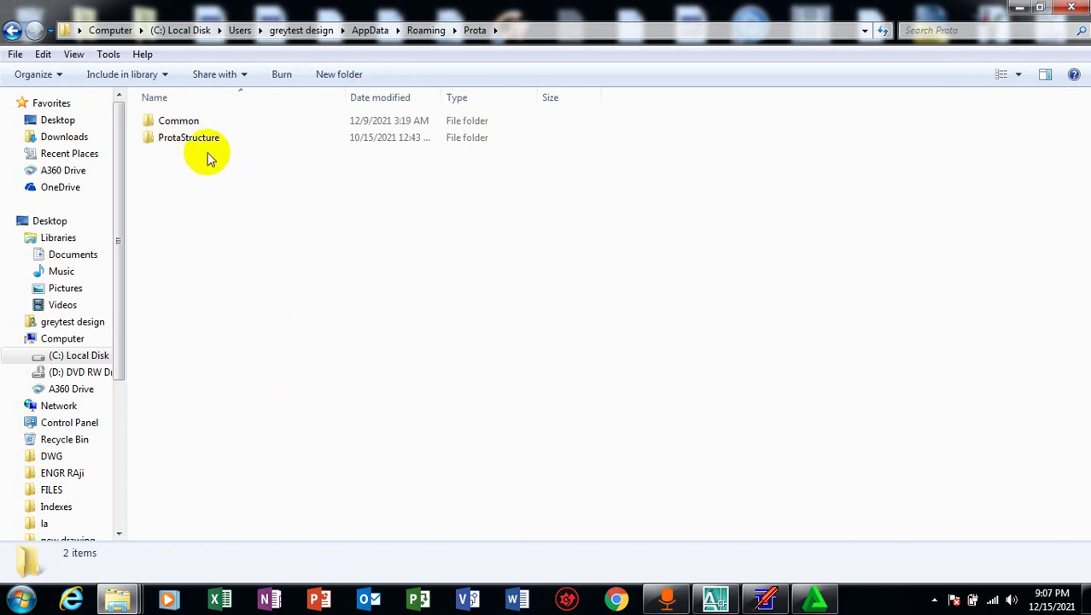
left_click(12, 30)
left_click(1020, 8)
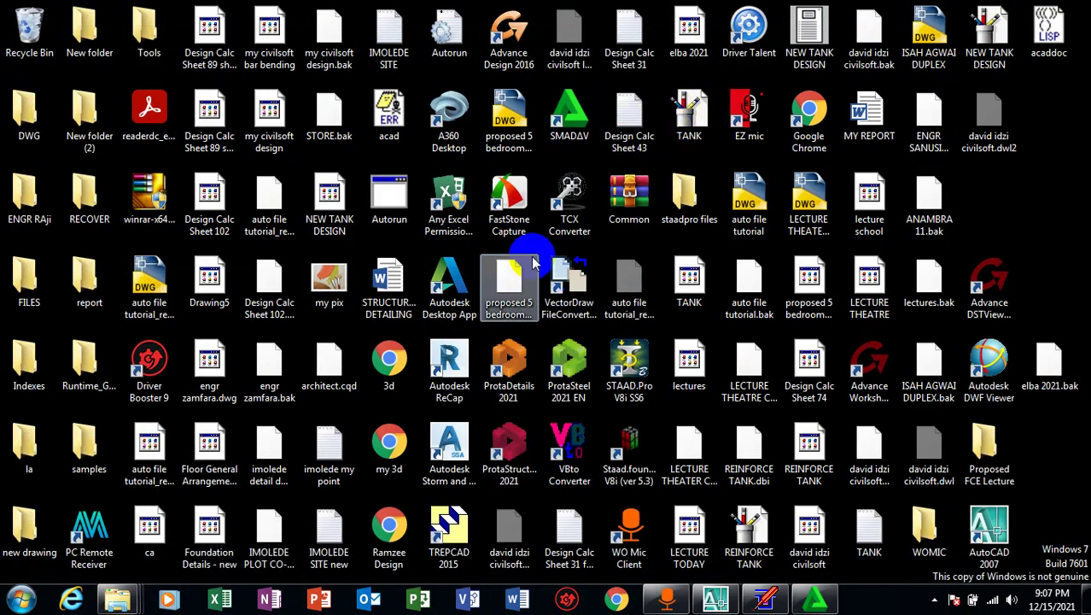
Step: Launch ProtaStructure 2021 from its desktop shortcut and refresh the desktop while it loads
left_click(512, 446)
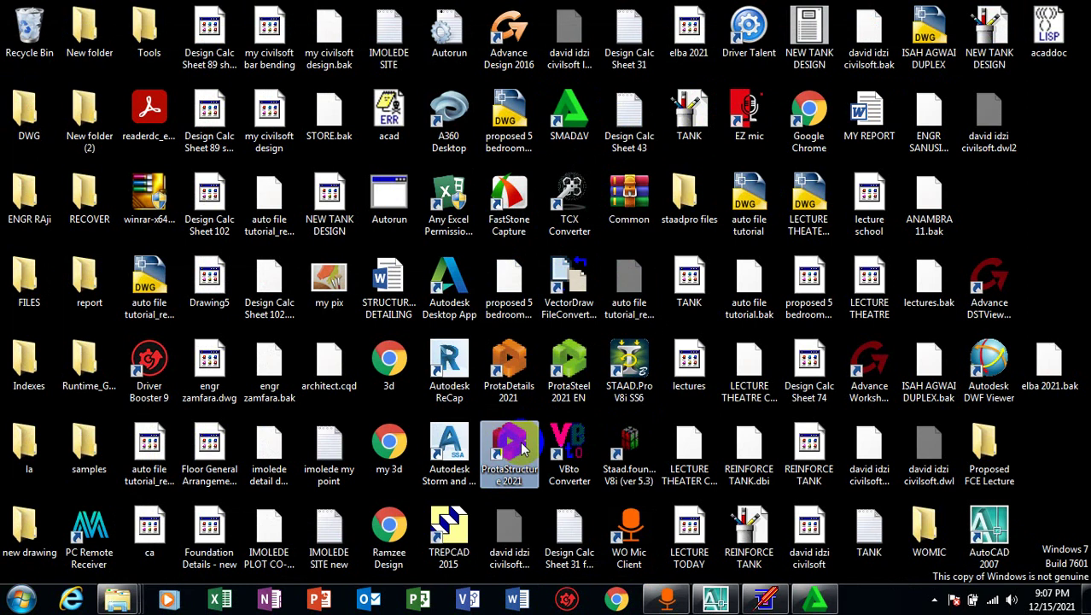
double_click(523, 448)
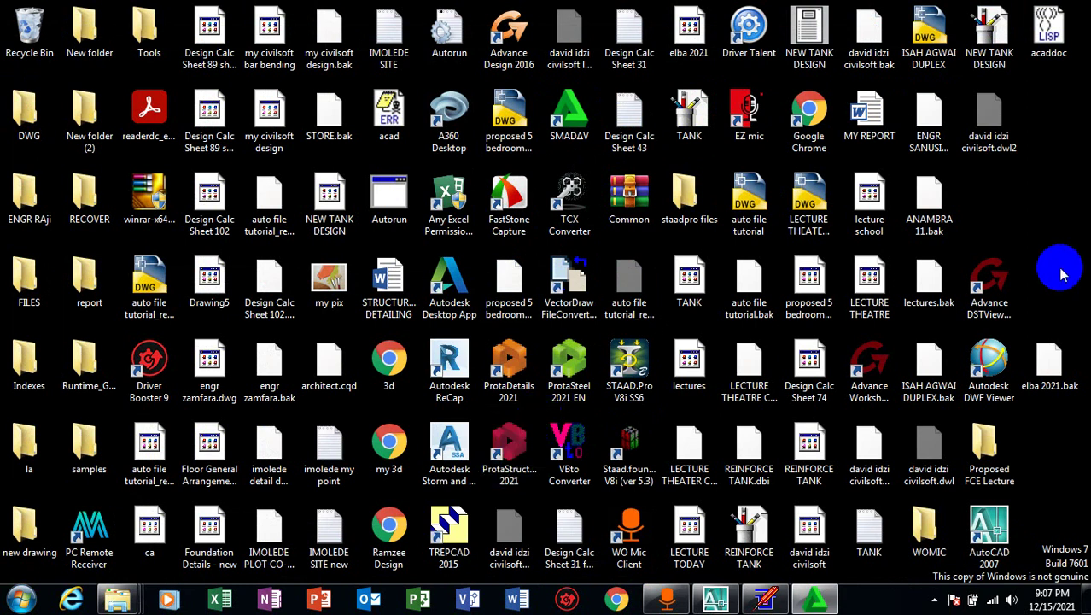
right_click(1052, 203)
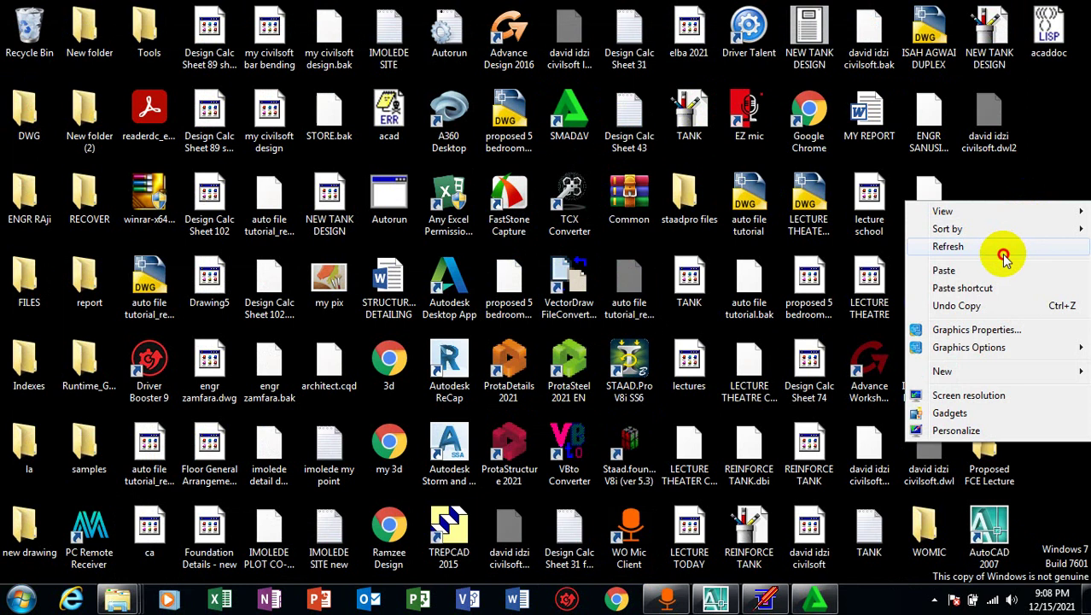
left_click(1004, 259)
right_click(1008, 225)
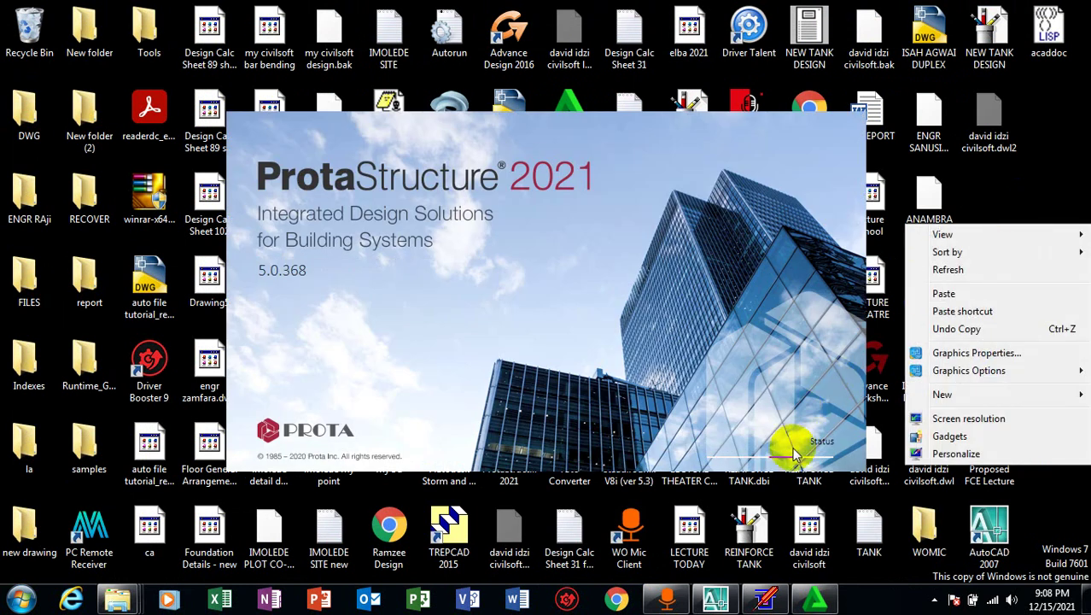